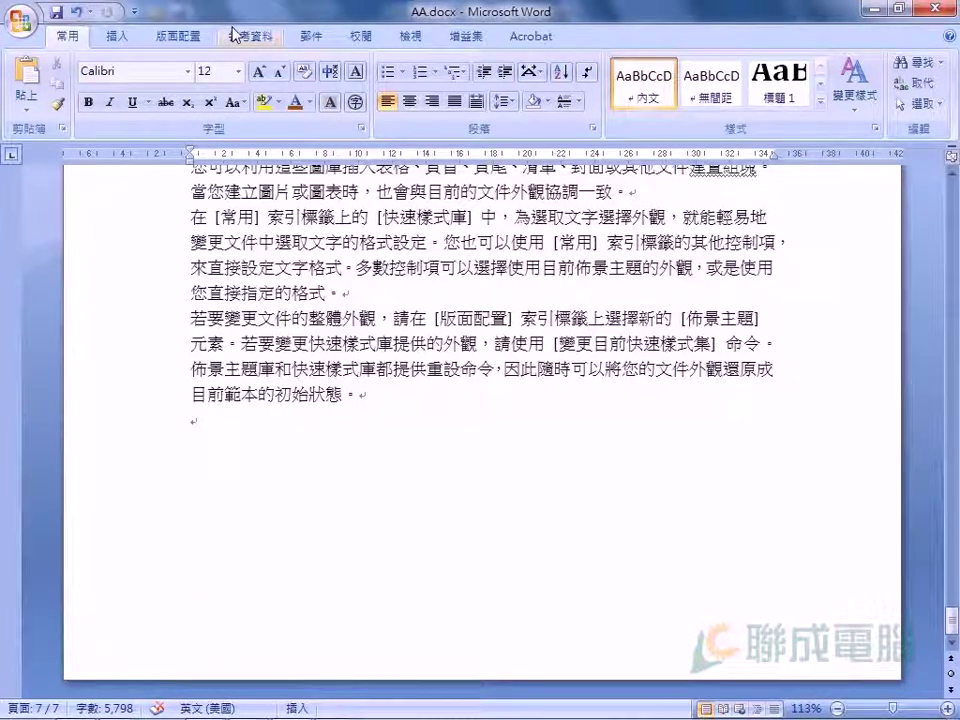
- Open the Customize Quick Access Toolbar dropdown menu
click(133, 12)
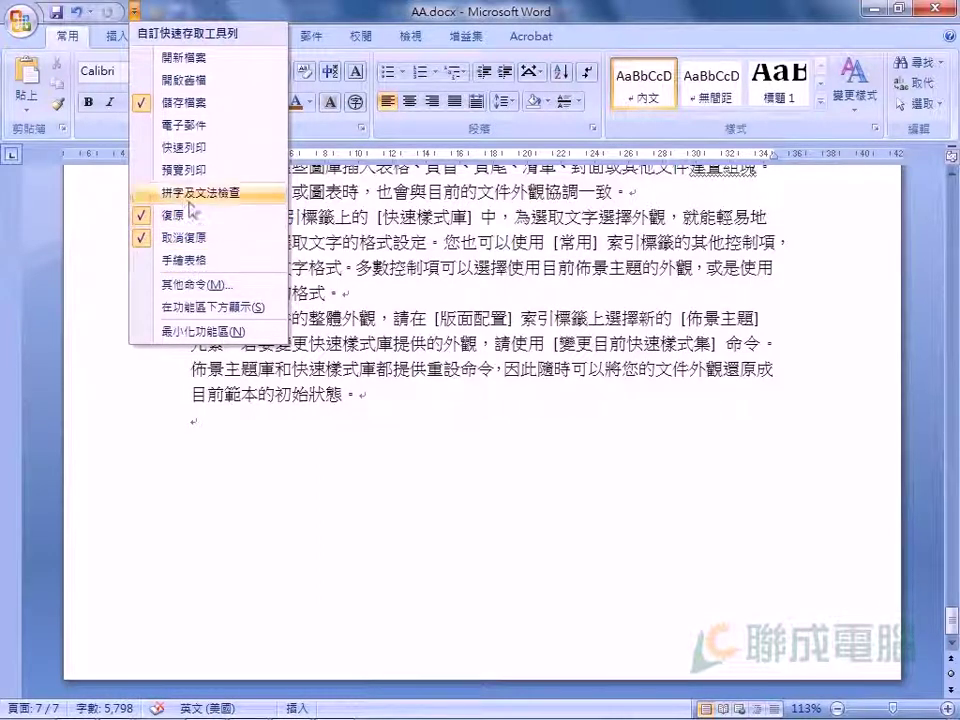
- Check New (開新檔案), Open (開啟舊檔) and Print Preview (預覽列印) in the toolbar menu
click(140, 58)
click(155, 12)
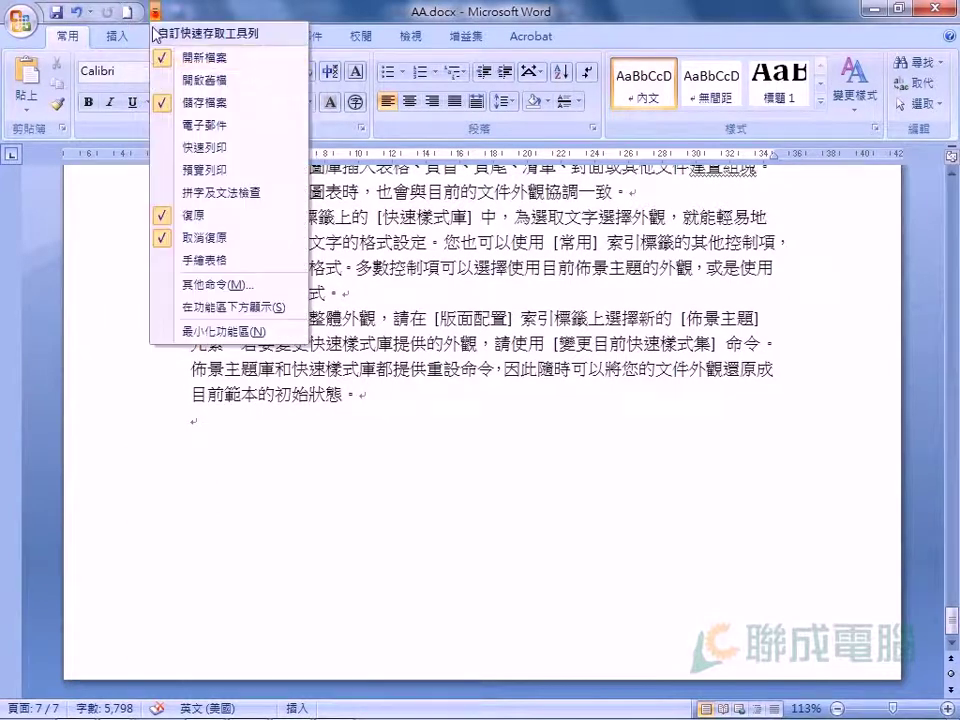
click(168, 82)
click(175, 12)
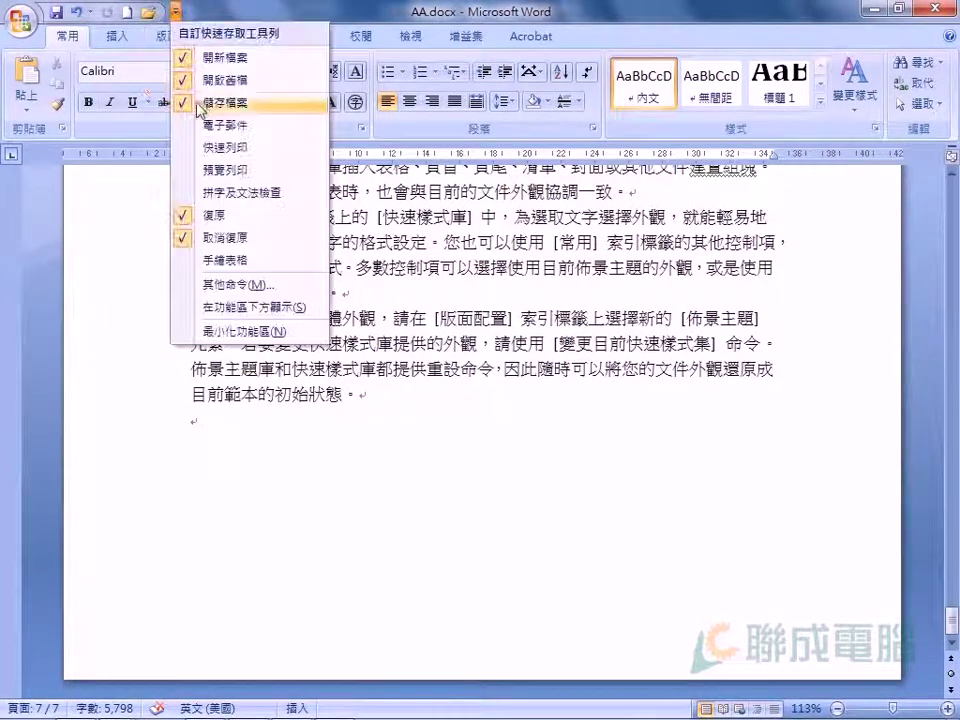
click(183, 173)
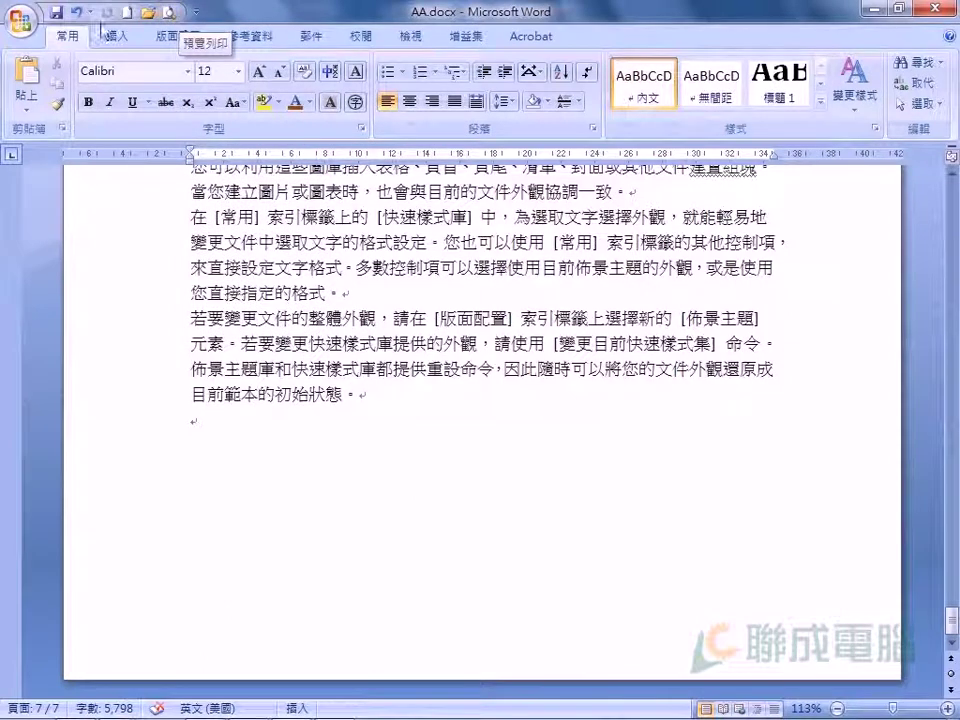
click(22, 24)
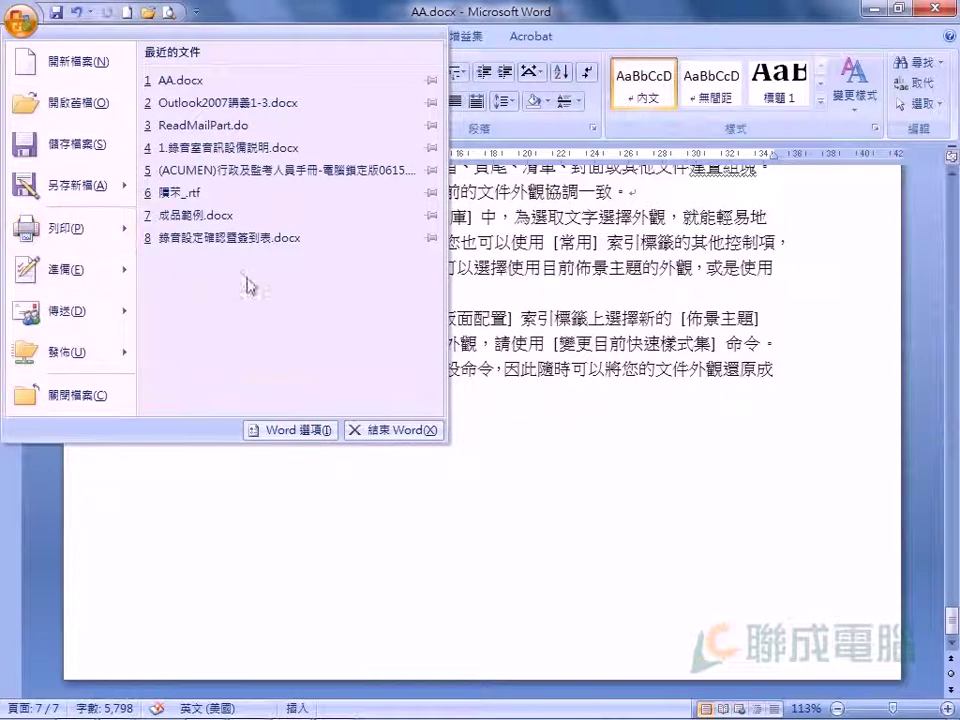
click(128, 12)
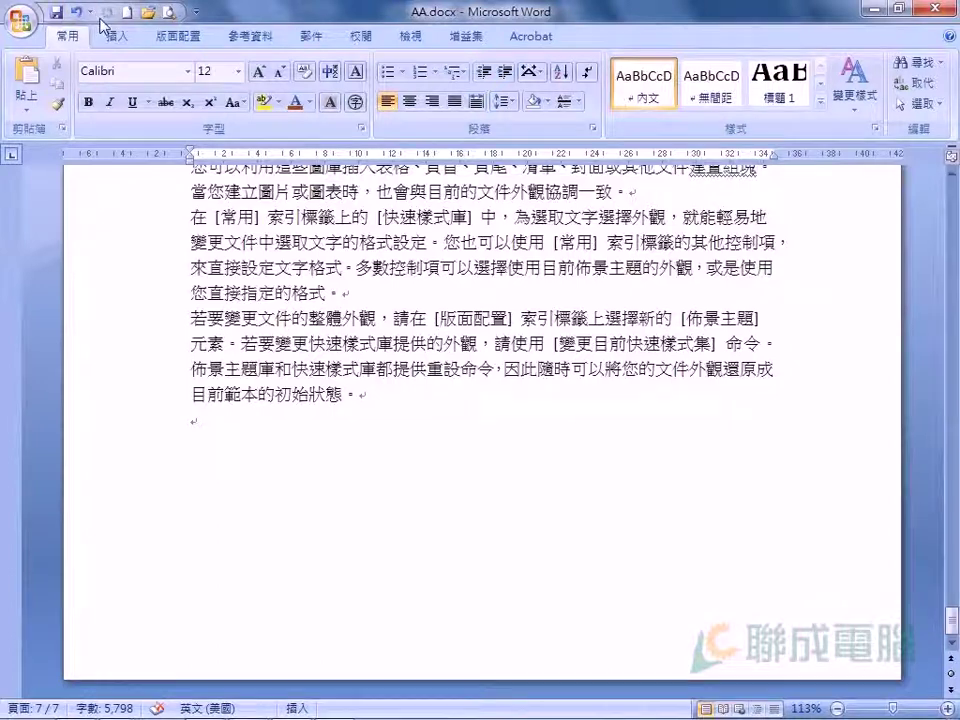
- Find Protect Document (保護文件) on the Review tab and add it to the Quick Access Toolbar
click(113, 37)
click(163, 37)
click(246, 37)
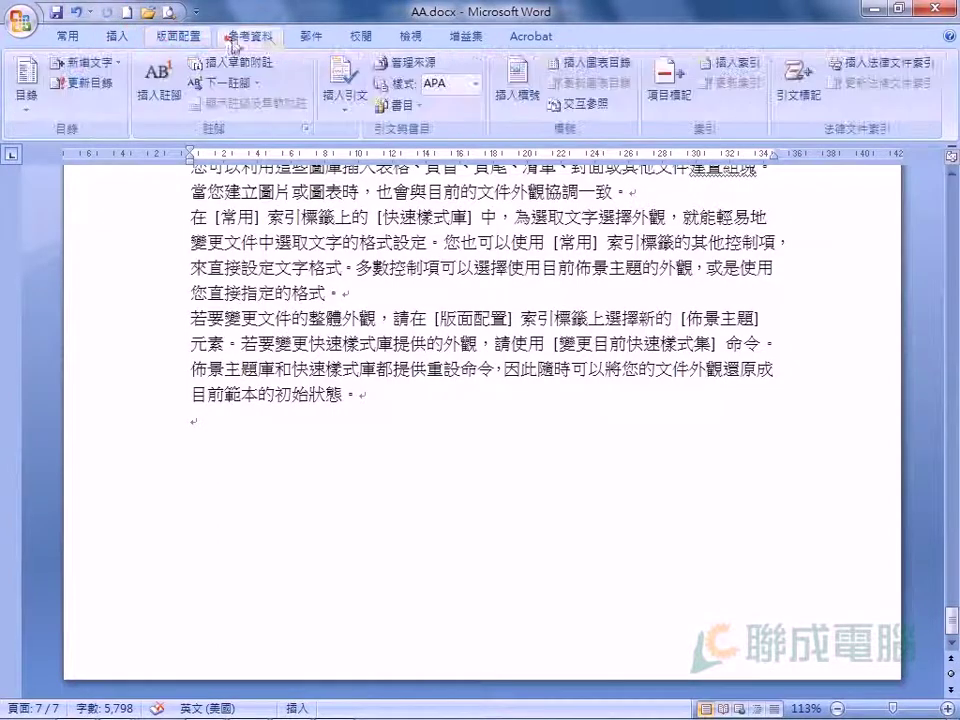
click(296, 37)
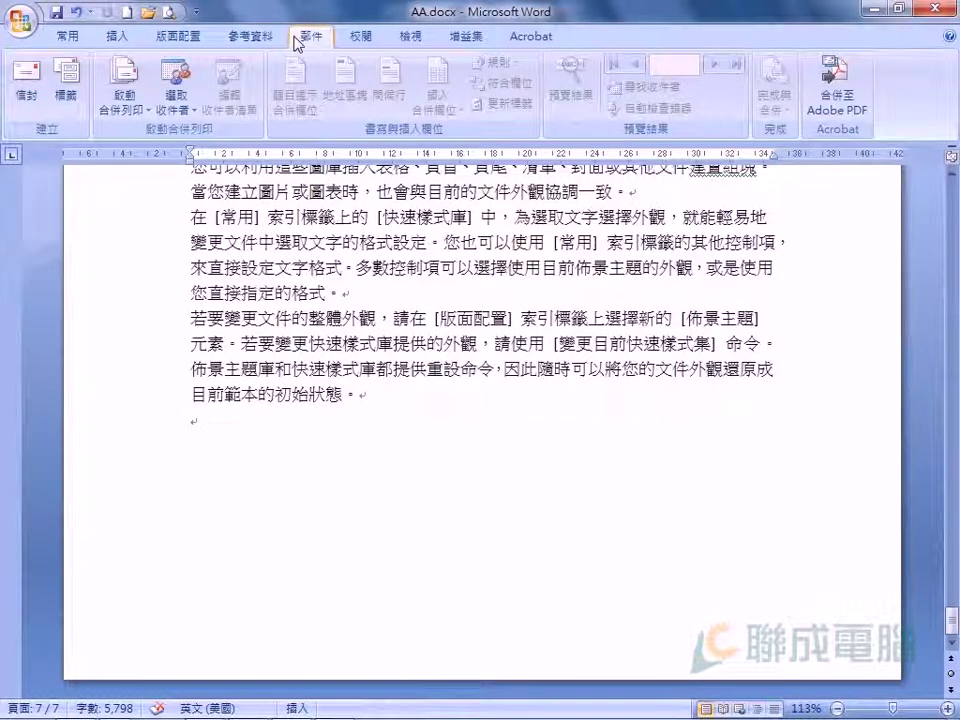
click(410, 37)
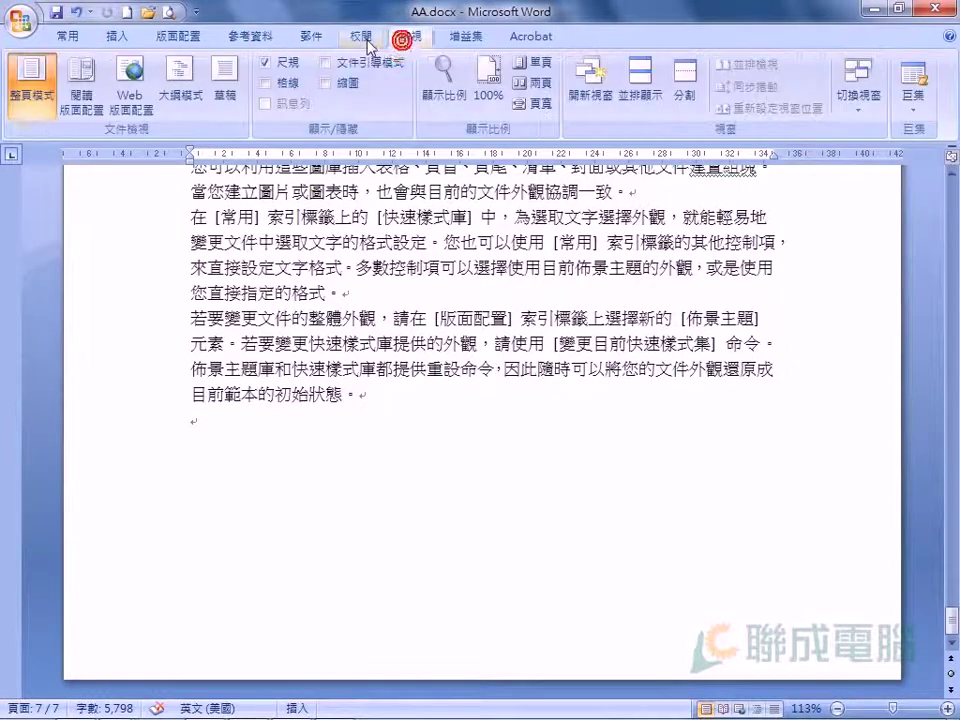
click(361, 37)
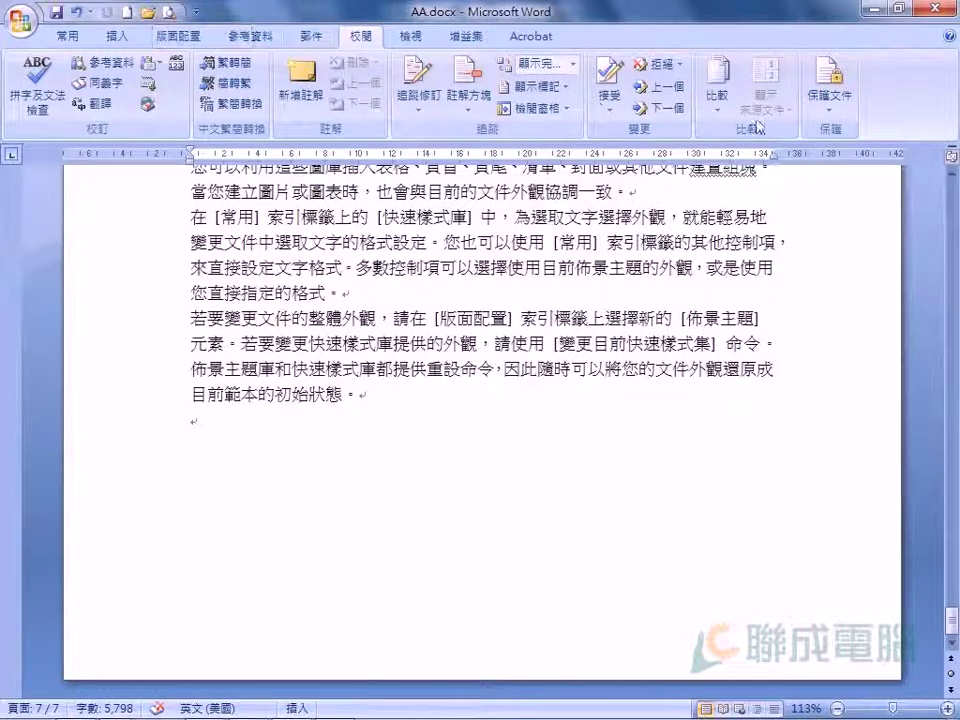
right_click(824, 84)
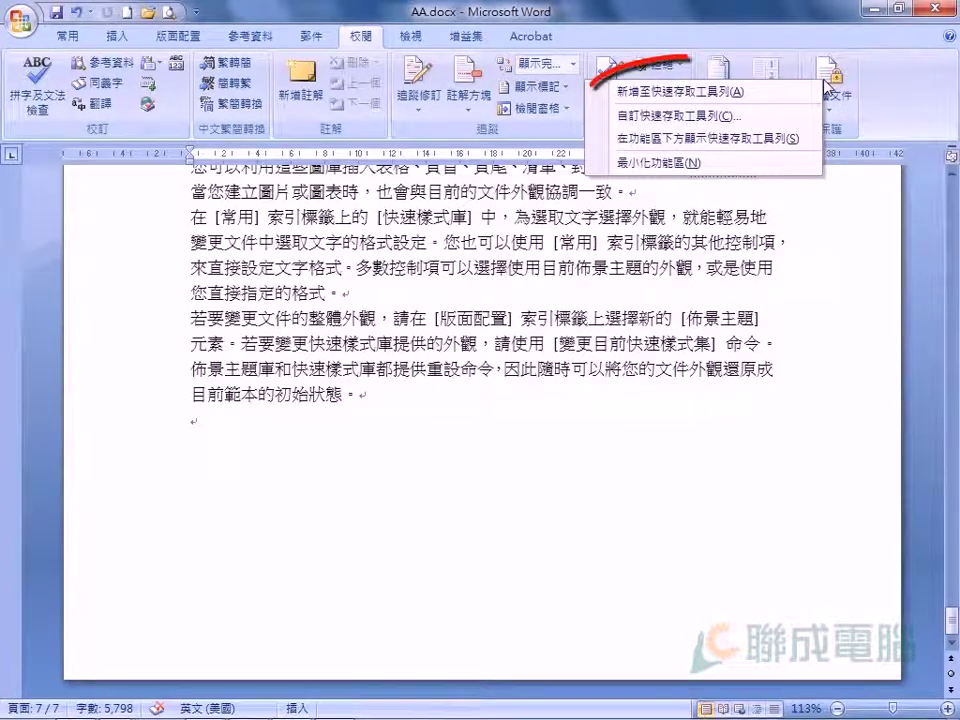
click(698, 100)
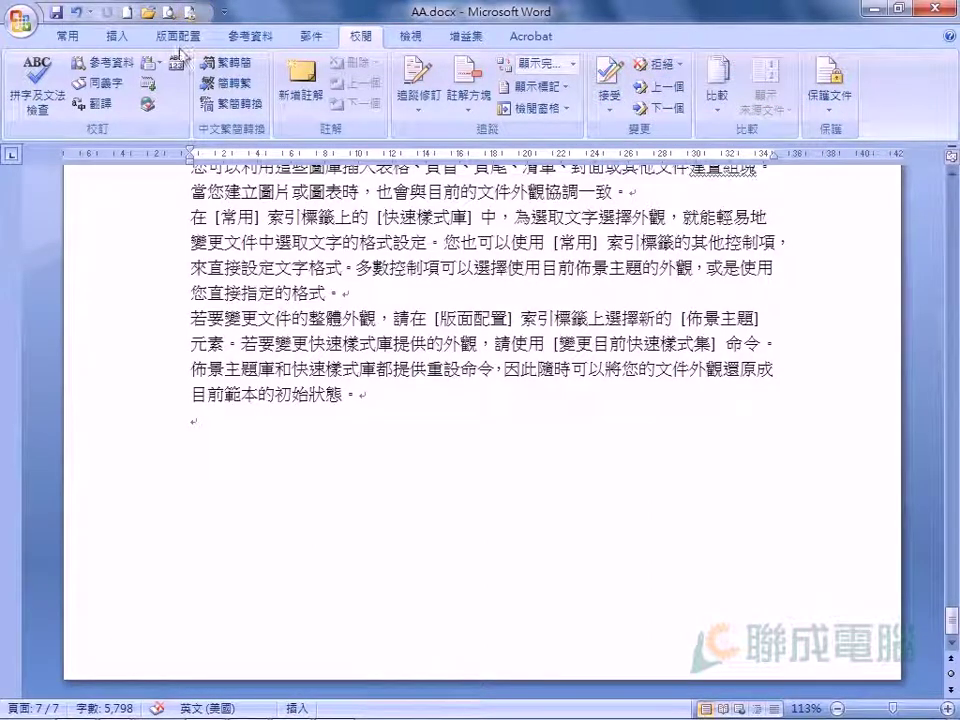
scroll(160, 30, up, 2)
scroll(158, 32, up, 1)
scroll(96, 37, up, 1)
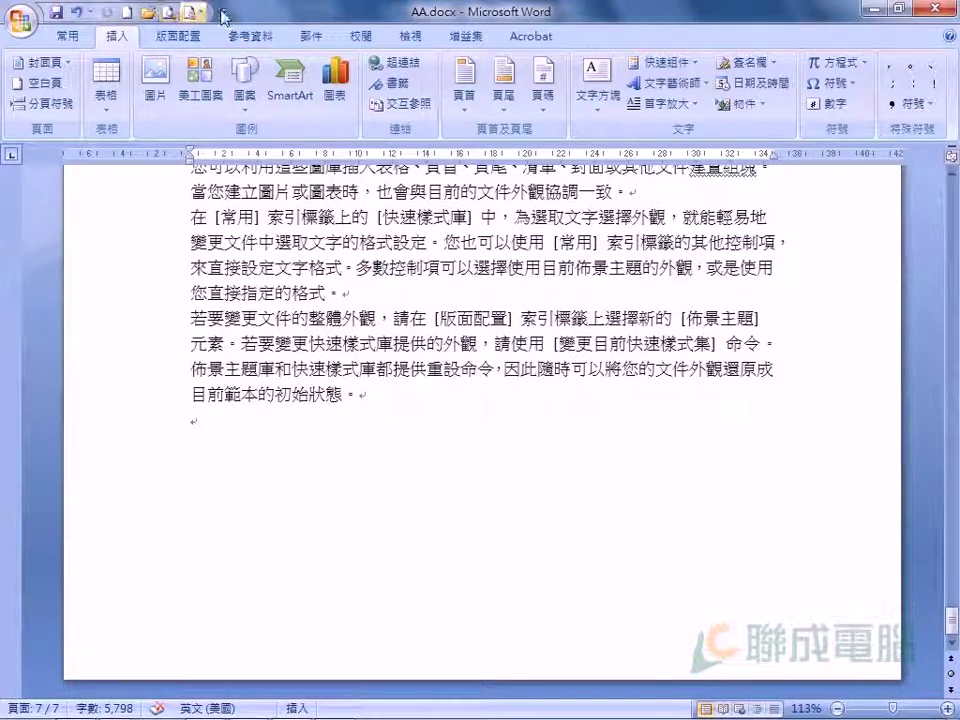
- Open More Commands (其他命令) and expand the 'Choose commands from' (由此選擇命令) list
click(225, 13)
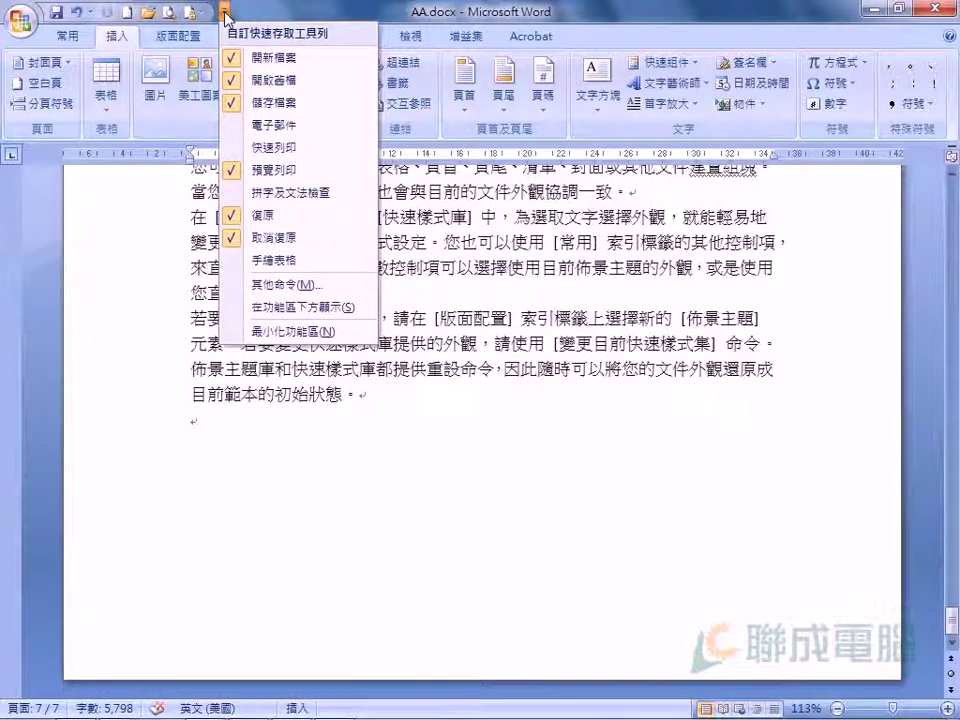
click(278, 287)
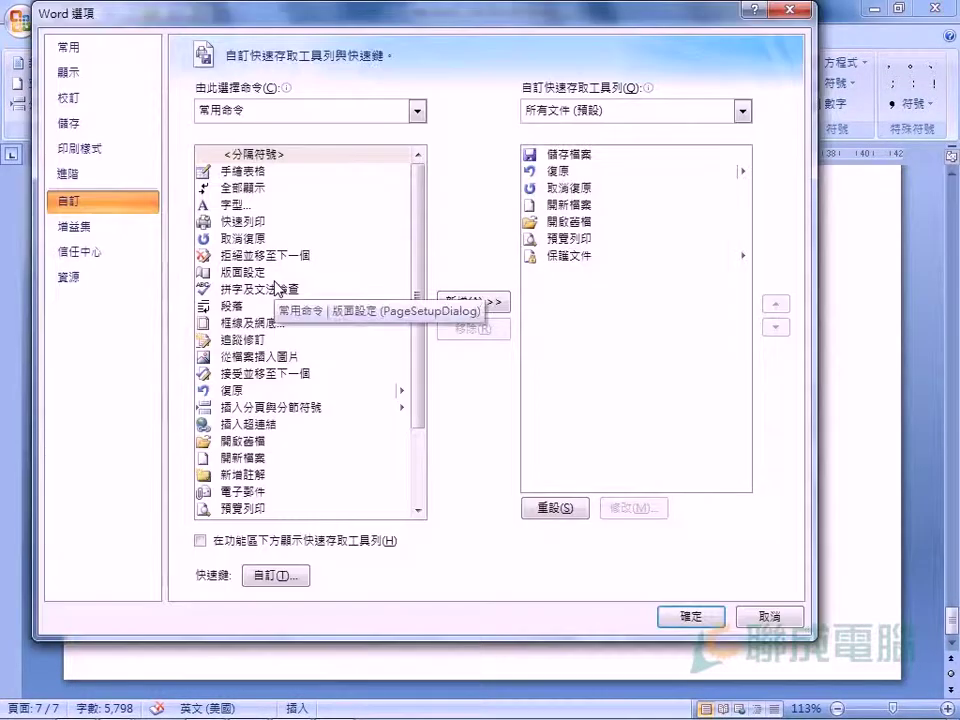
click(418, 113)
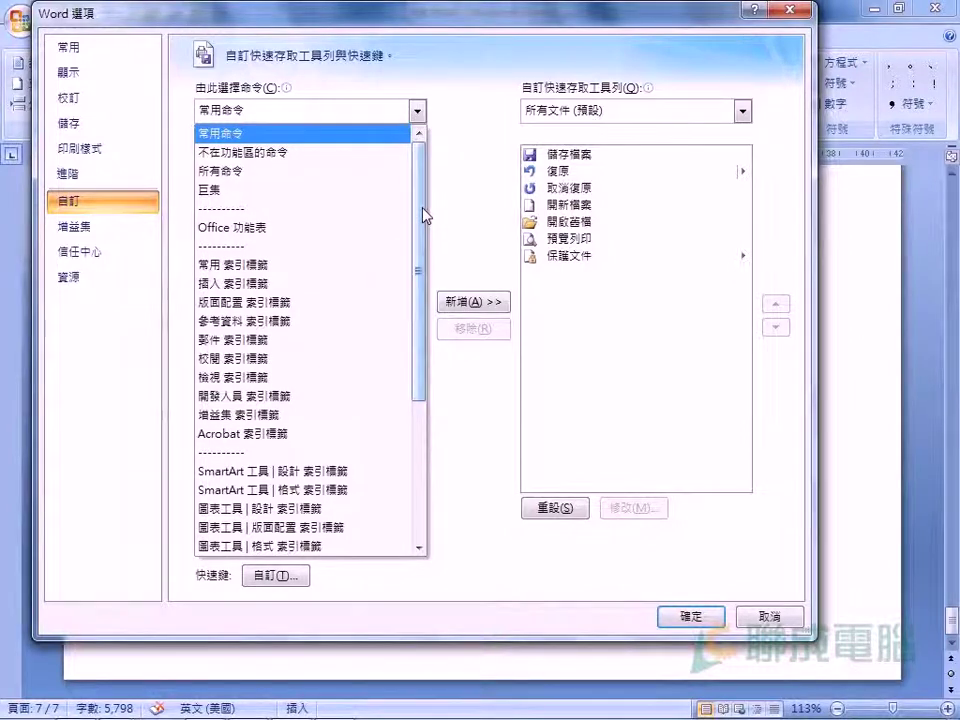
drag(421, 208, 421, 333)
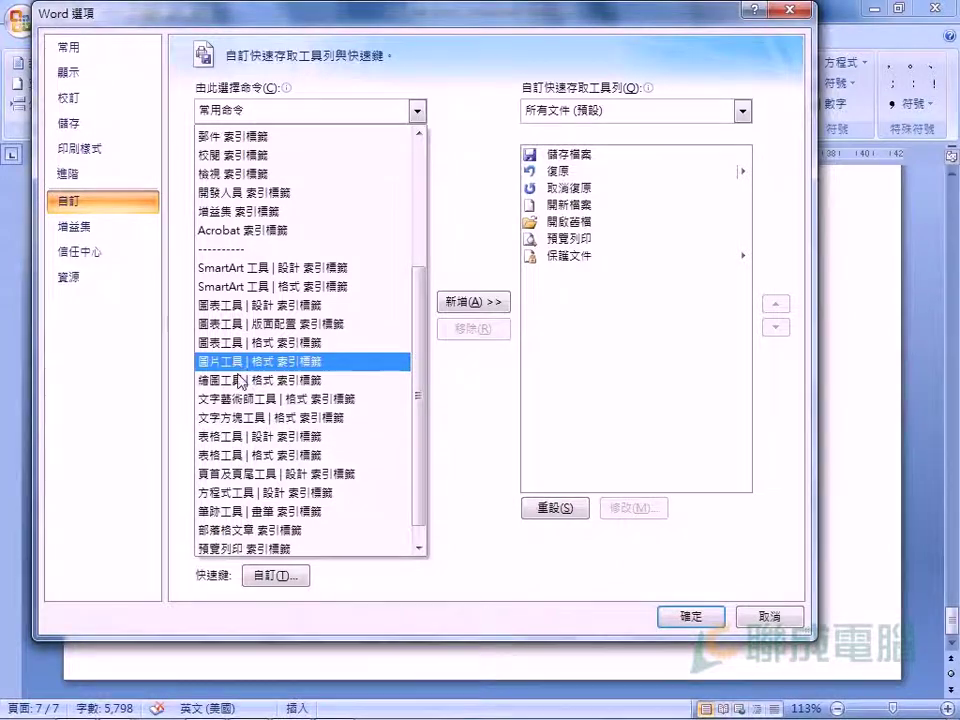
- Choose the Picture Tools | Format commands and add Crop (裁剪) to the toolbar list
click(244, 362)
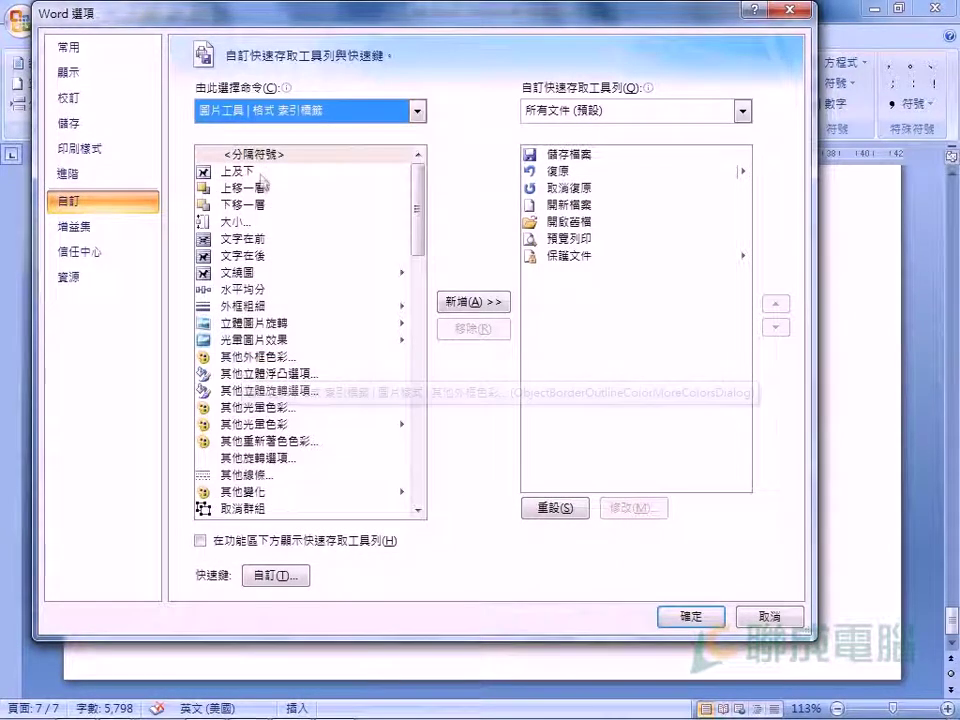
drag(417, 204, 412, 318)
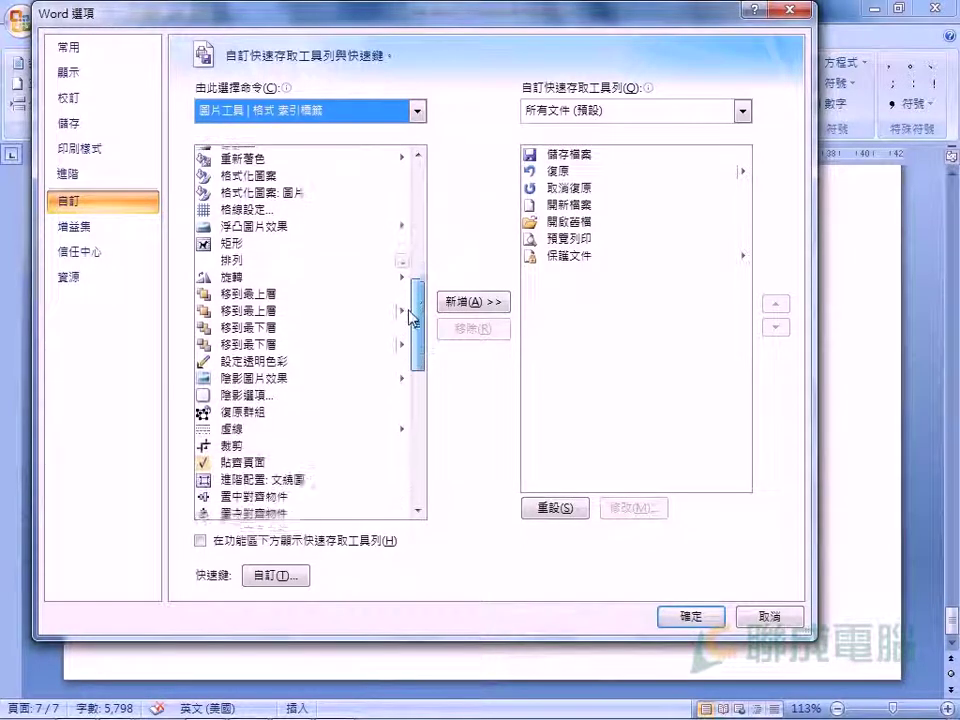
drag(412, 318, 381, 349)
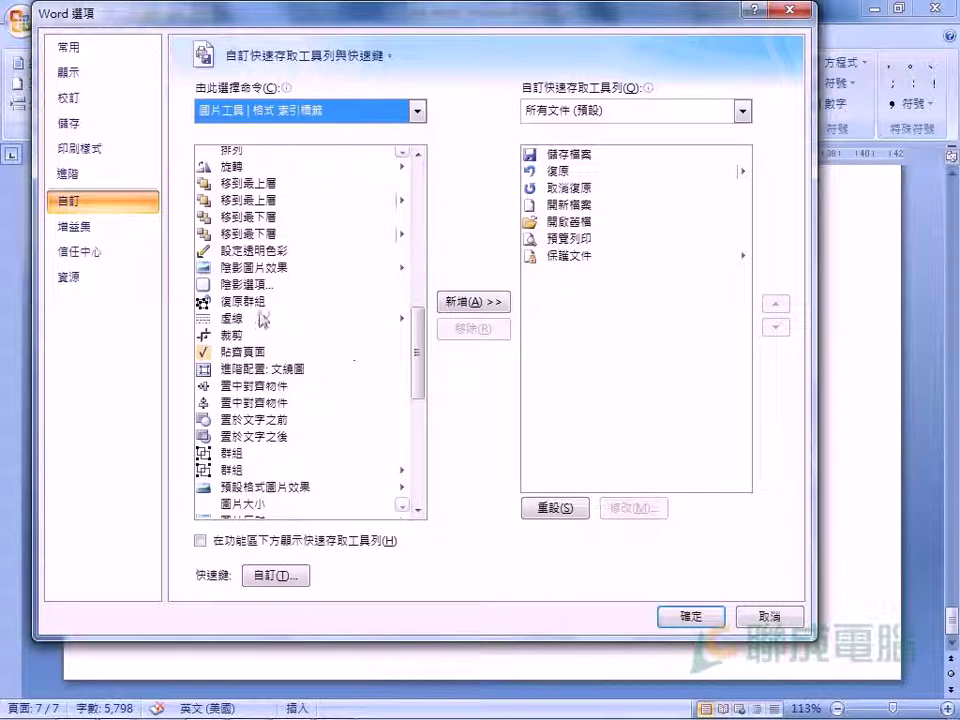
click(233, 335)
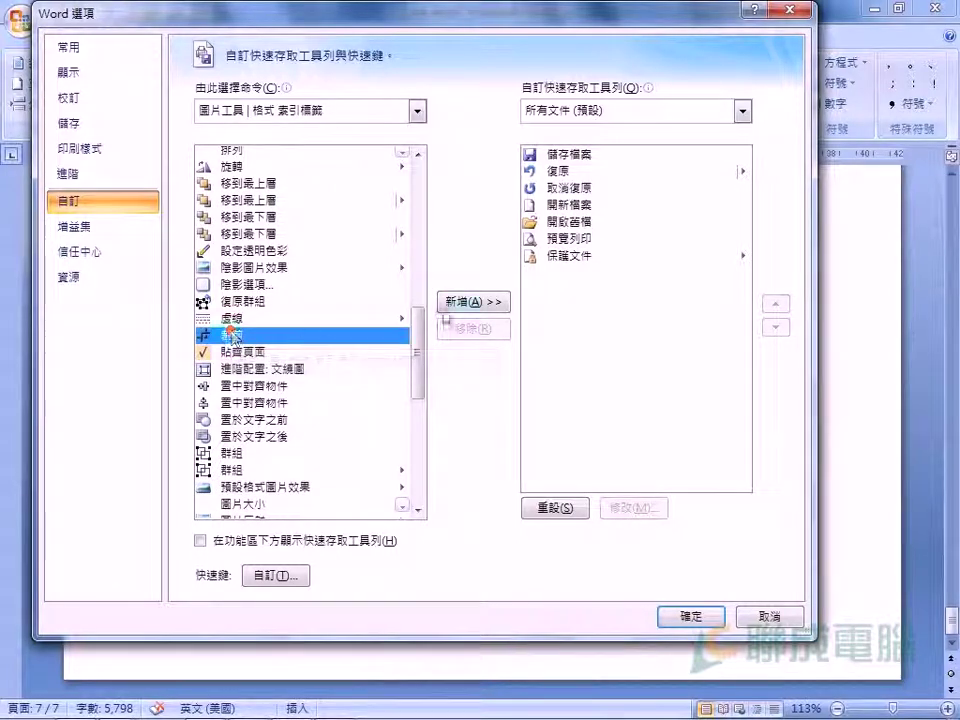
click(474, 301)
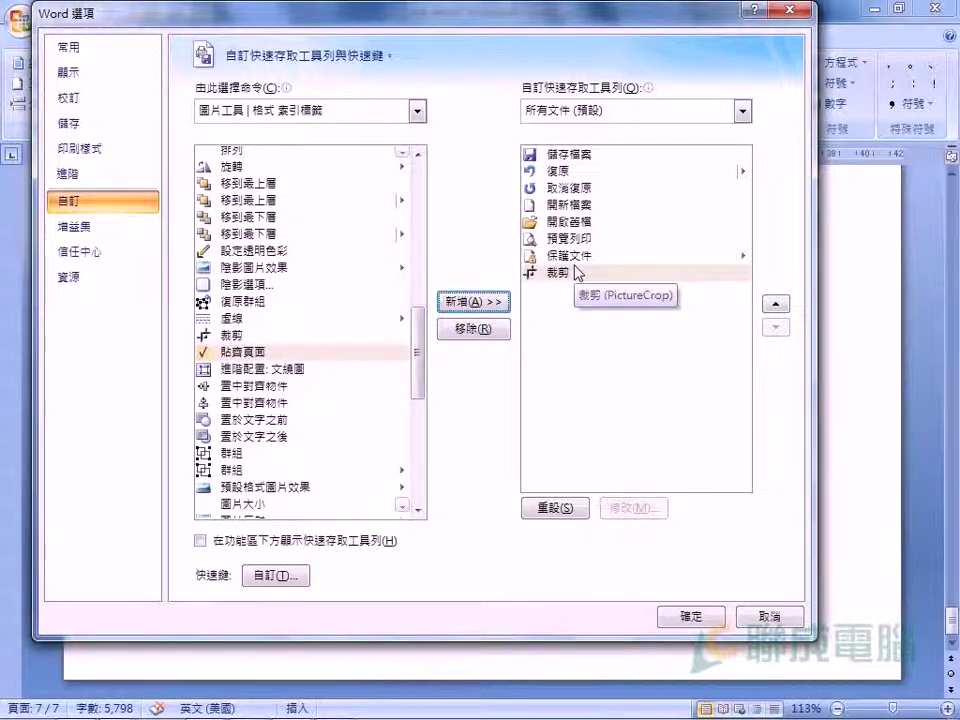
drag(416, 371, 418, 486)
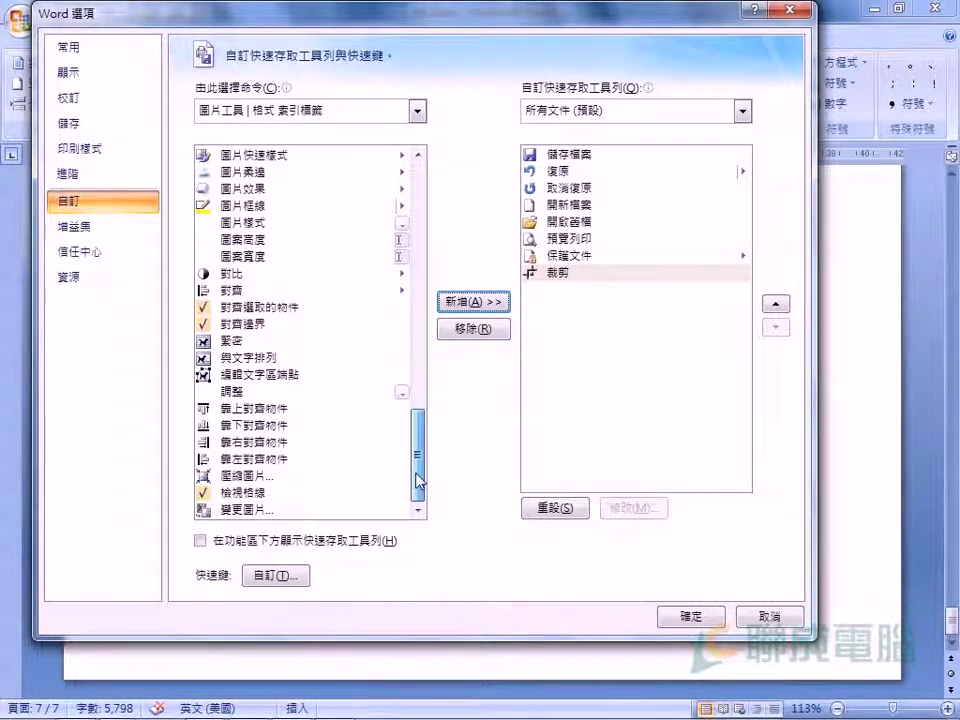
- Set 'Choose commands from' to All Commands (所有命令)
click(421, 113)
mouse_move(413, 214)
mouse_down()
mouse_move(413, 338)
mouse_move(434, 246)
mouse_up()
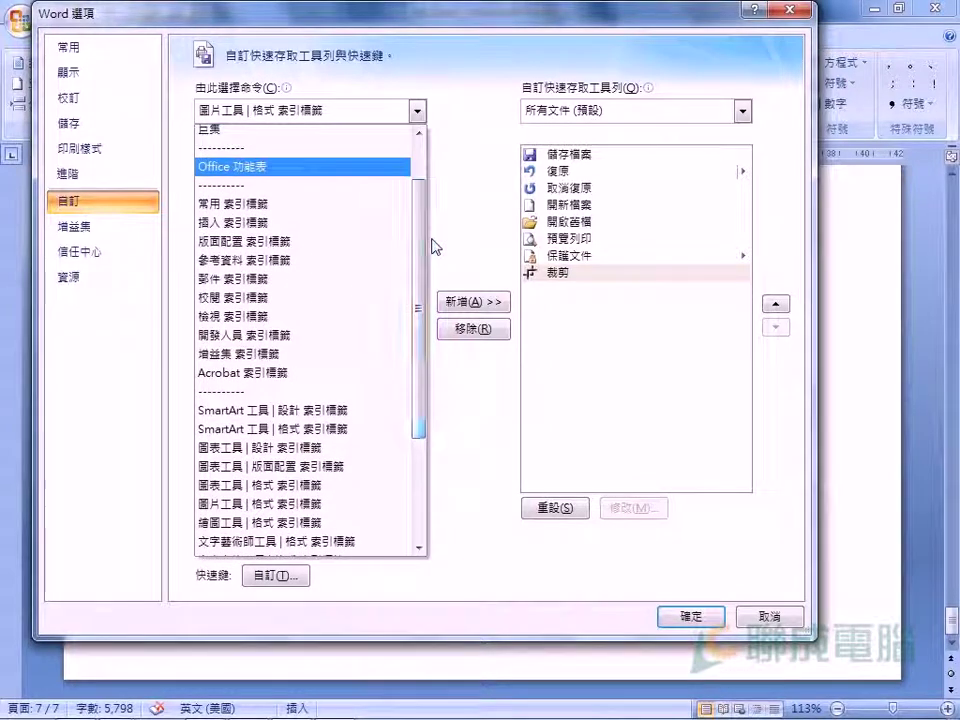
scroll(400, 221, up, 1)
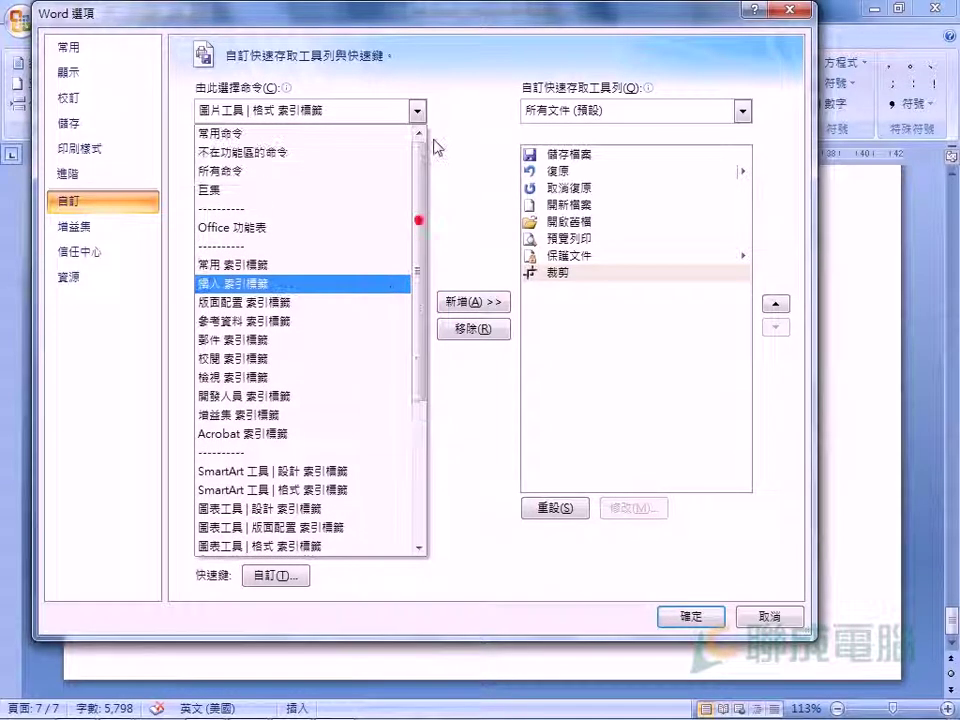
click(273, 170)
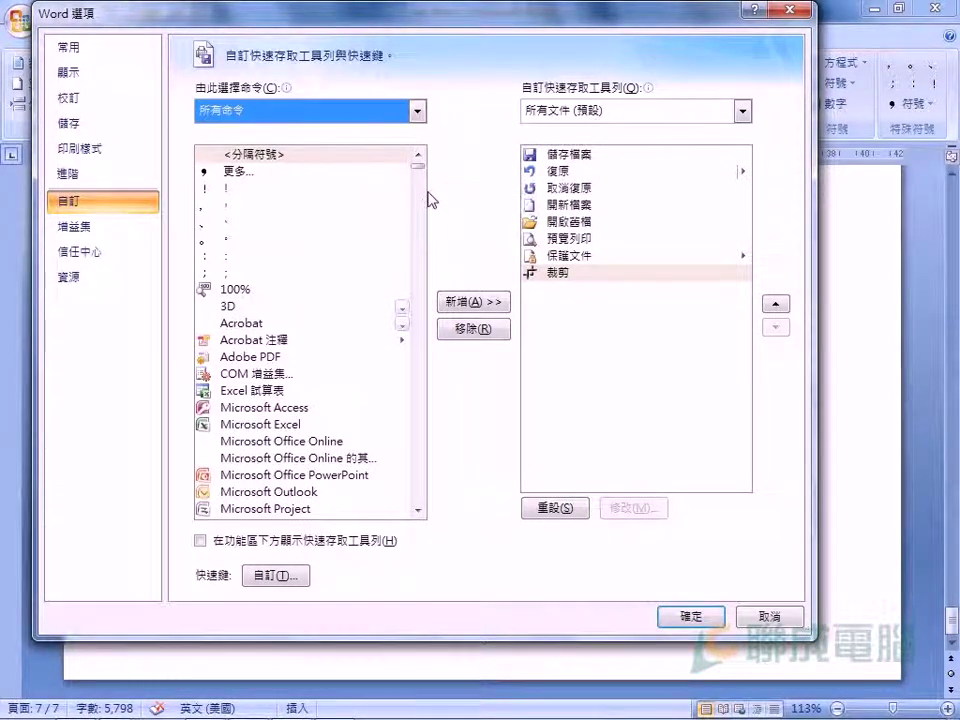
- Scroll down the All Commands list and select AutoText (自動圖文集)
scroll(416, 187, down, 2)
scroll(416, 189, down, 2)
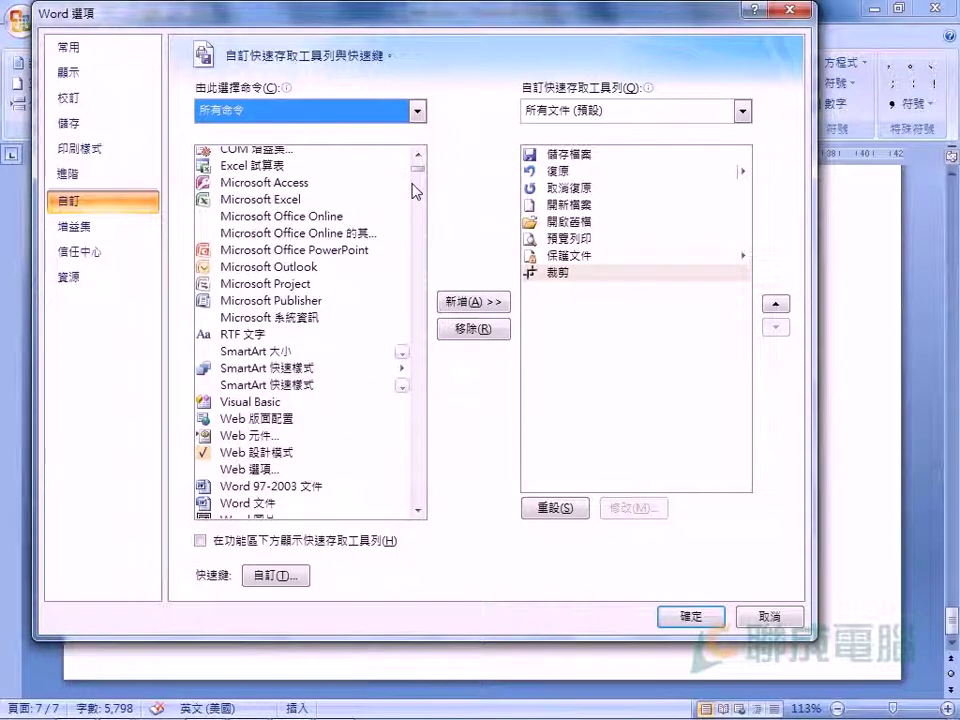
scroll(416, 190, down, 3)
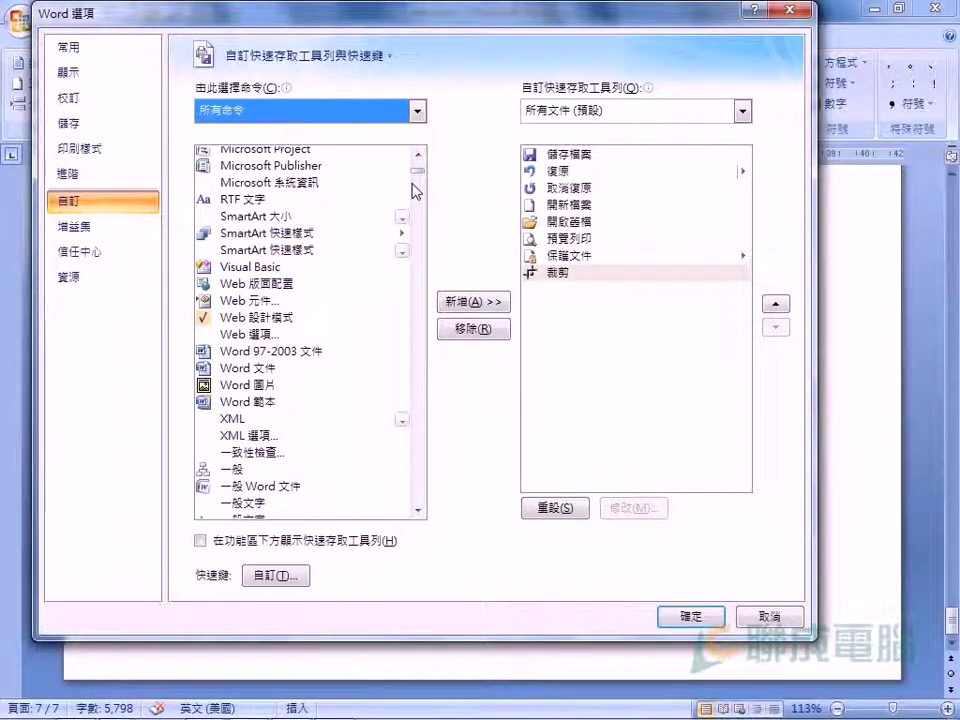
scroll(416, 190, down, 3)
scroll(416, 190, down, 2)
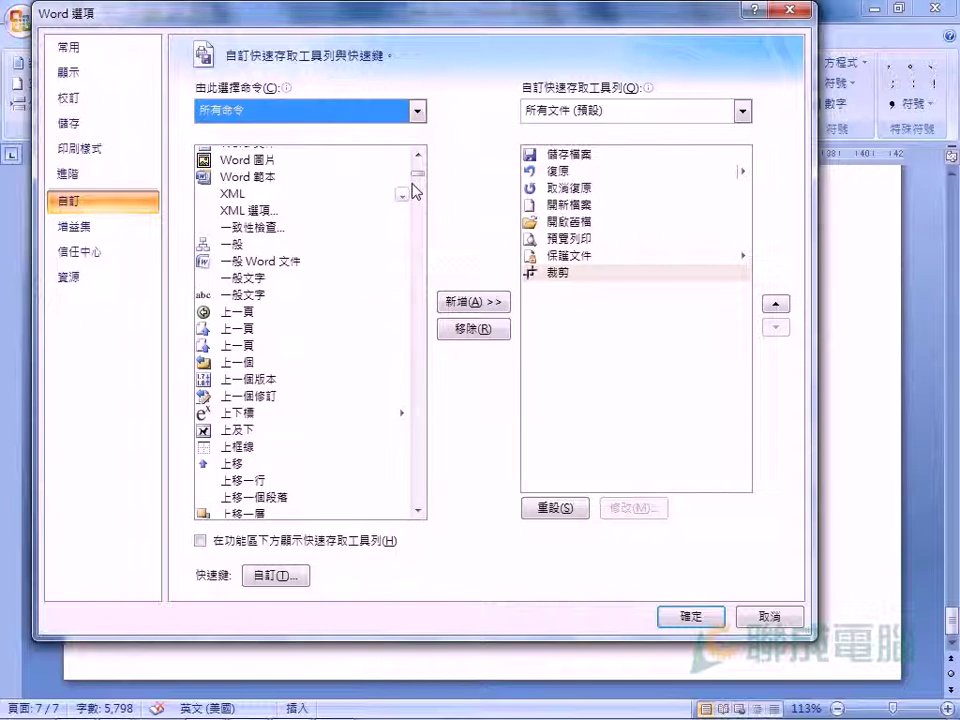
scroll(416, 190, down, 3)
scroll(416, 190, down, 2)
scroll(416, 190, down, 3)
scroll(416, 190, down, 3)
scroll(416, 190, down, 3)
scroll(416, 190, down, 1)
scroll(416, 190, down, 3)
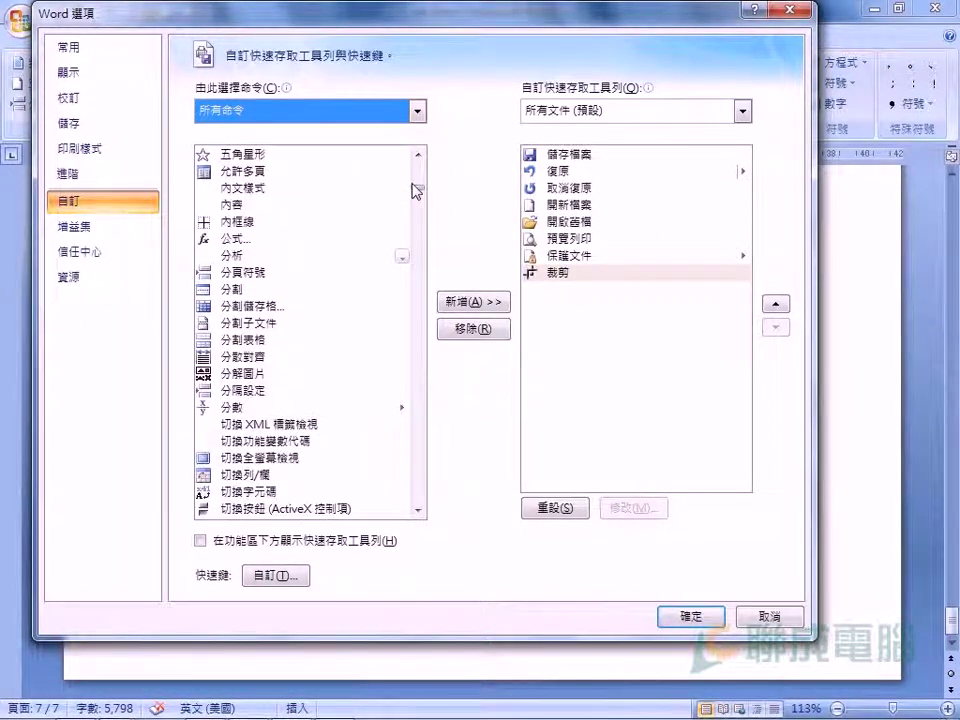
scroll(416, 190, down, 3)
scroll(416, 190, down, 3)
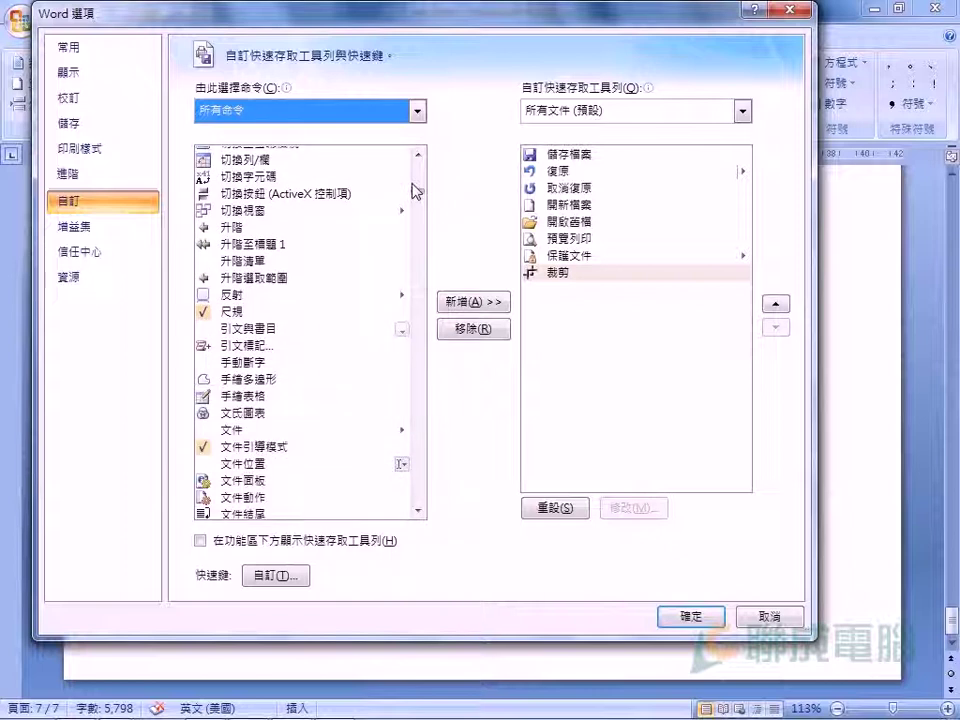
scroll(416, 190, down, 4)
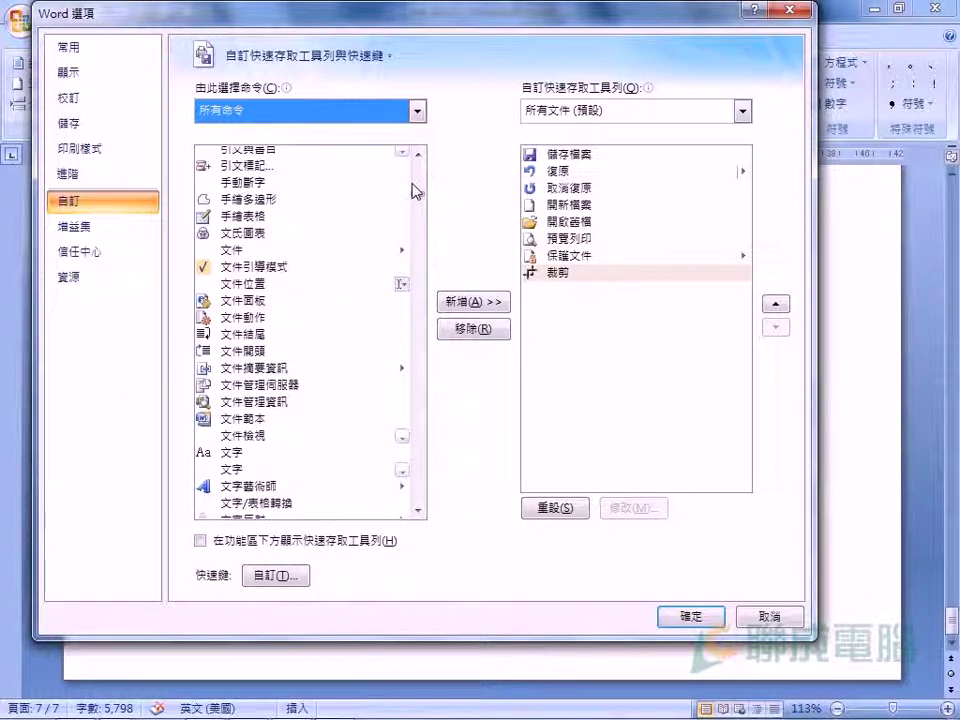
scroll(416, 190, down, 3)
scroll(416, 190, down, 3)
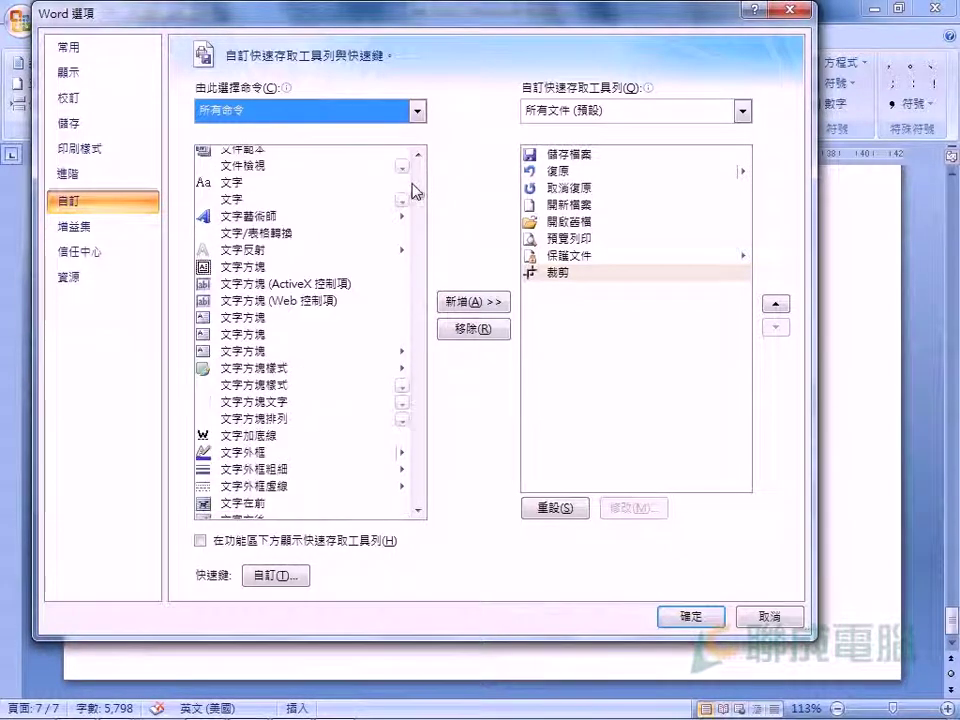
scroll(416, 190, down, 3)
scroll(416, 190, down, 2)
scroll(416, 190, down, 2)
scroll(416, 190, down, 4)
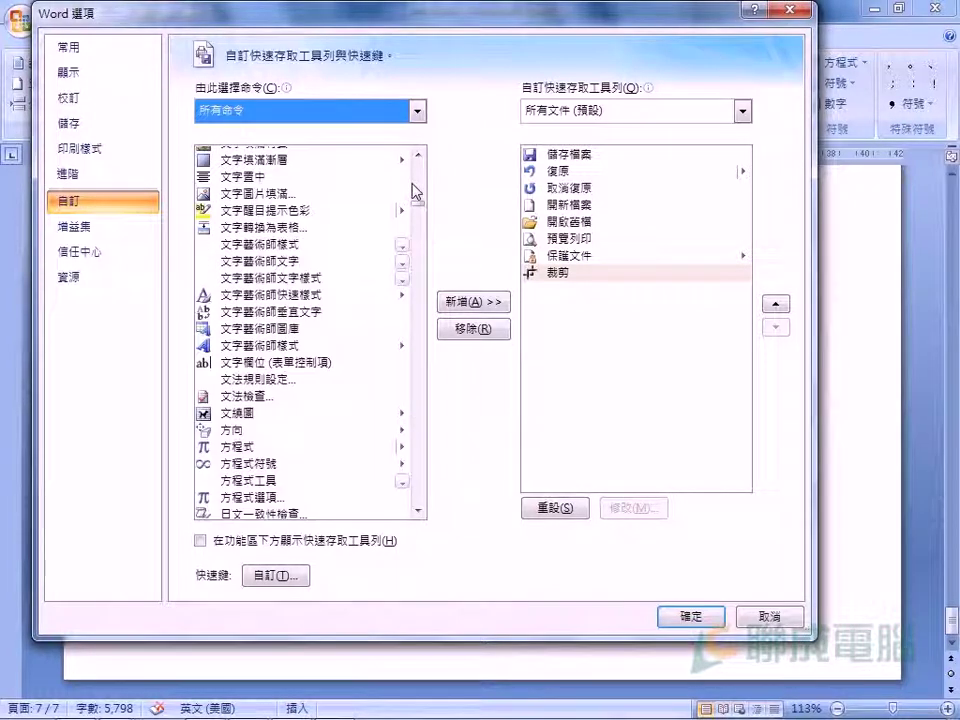
scroll(416, 190, down, 2)
scroll(416, 190, down, 2)
scroll(416, 190, down, 2)
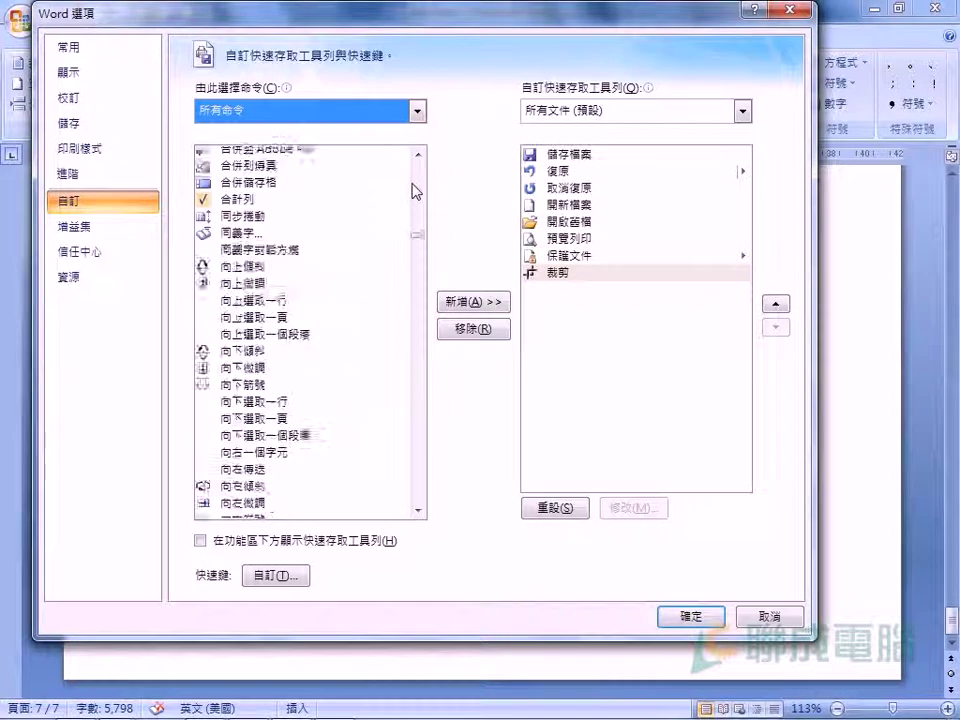
scroll(416, 190, down, 2)
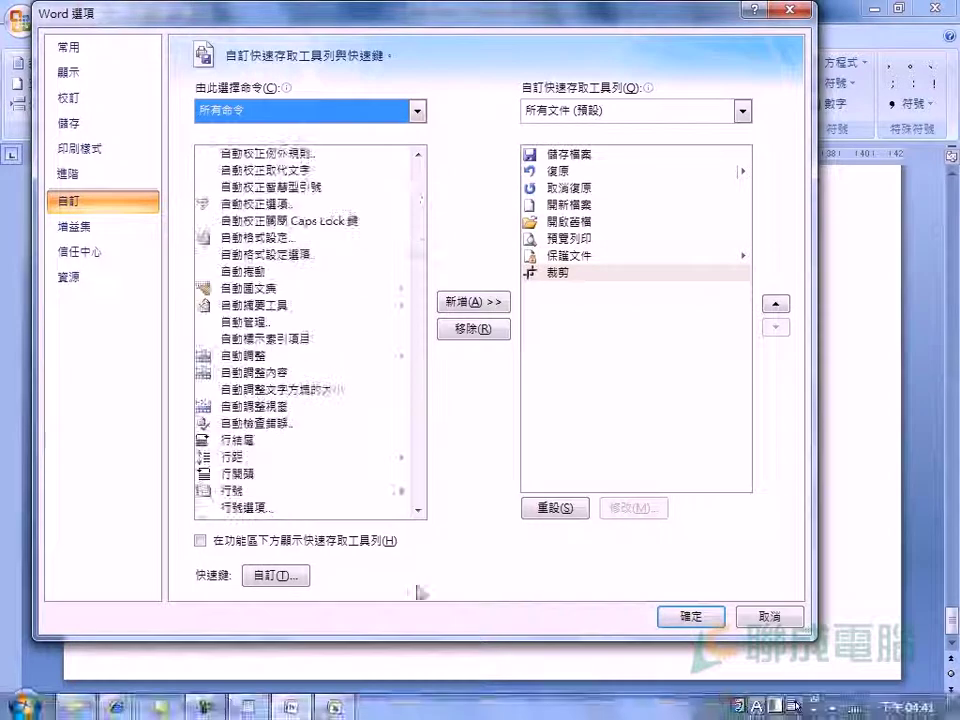
click(300, 288)
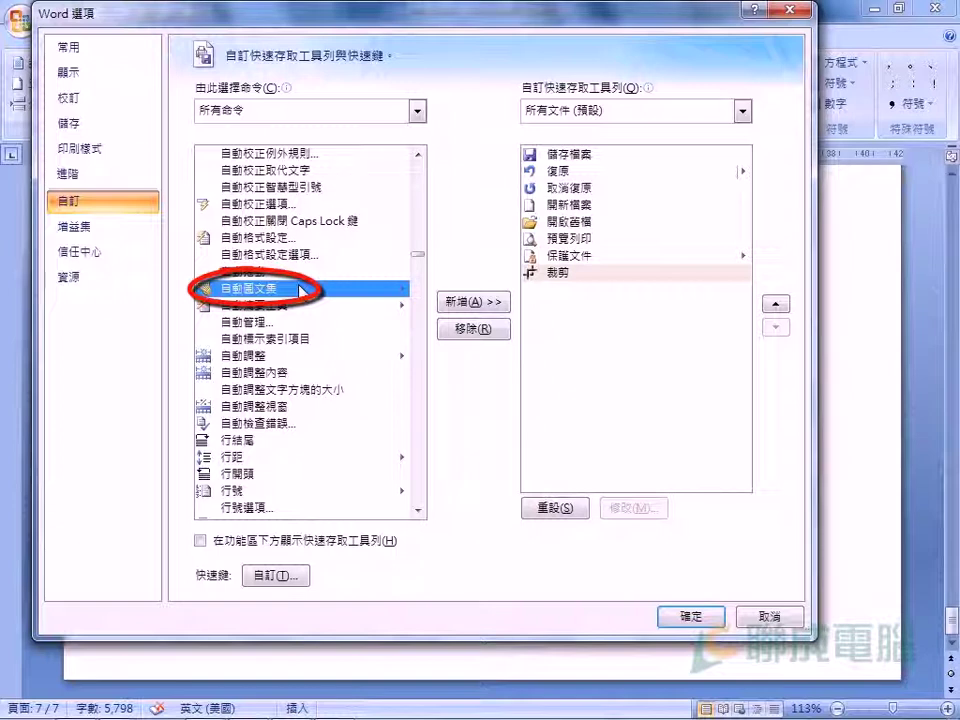
- Add AutoText, move it up to the first position above Save, and confirm with OK
click(458, 303)
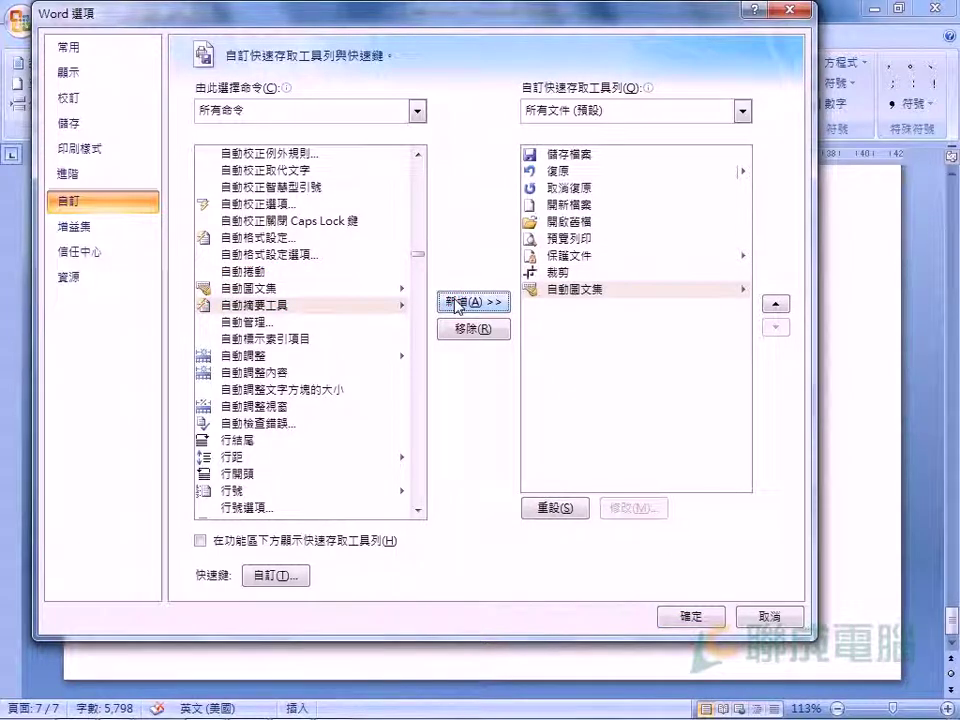
click(591, 291)
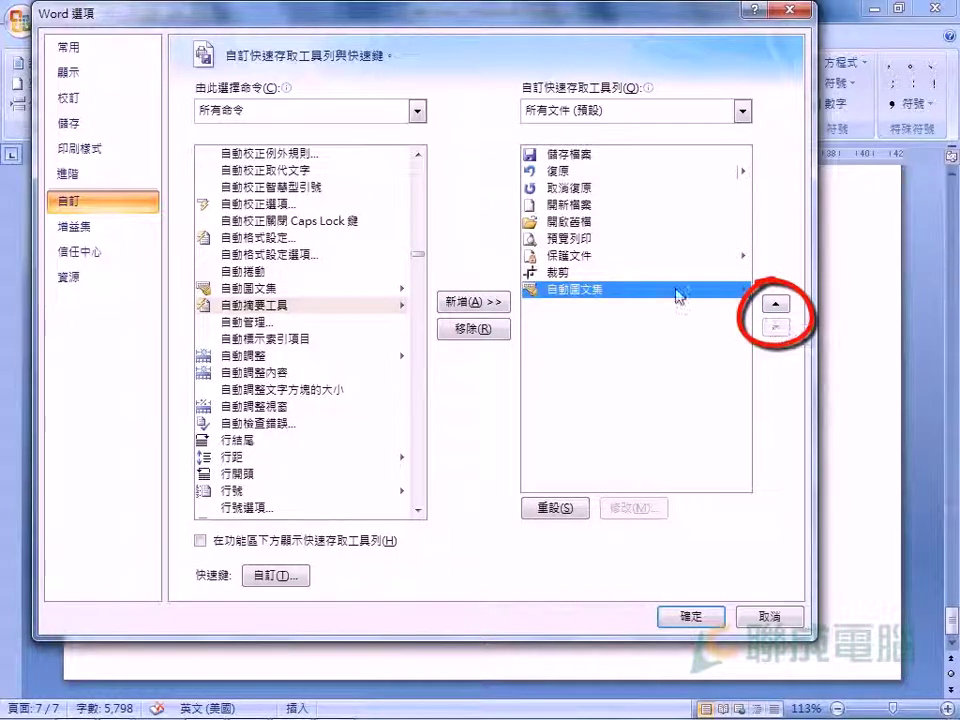
click(776, 304)
click(776, 304)
click(776, 304)
click(776, 304)
click(776, 304)
click(776, 304)
click(776, 304)
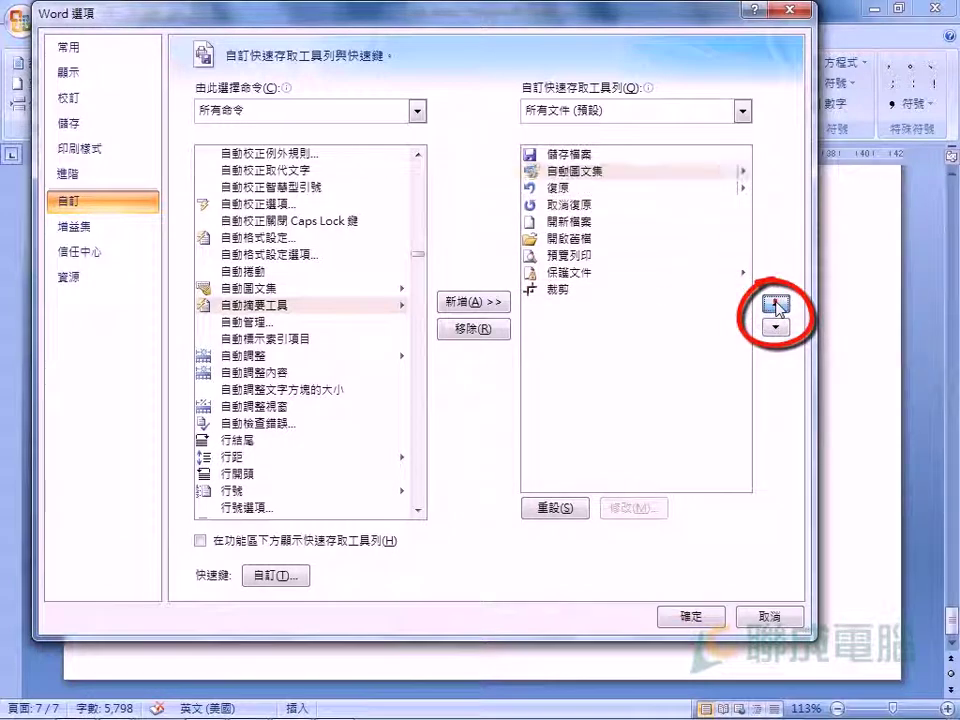
click(776, 304)
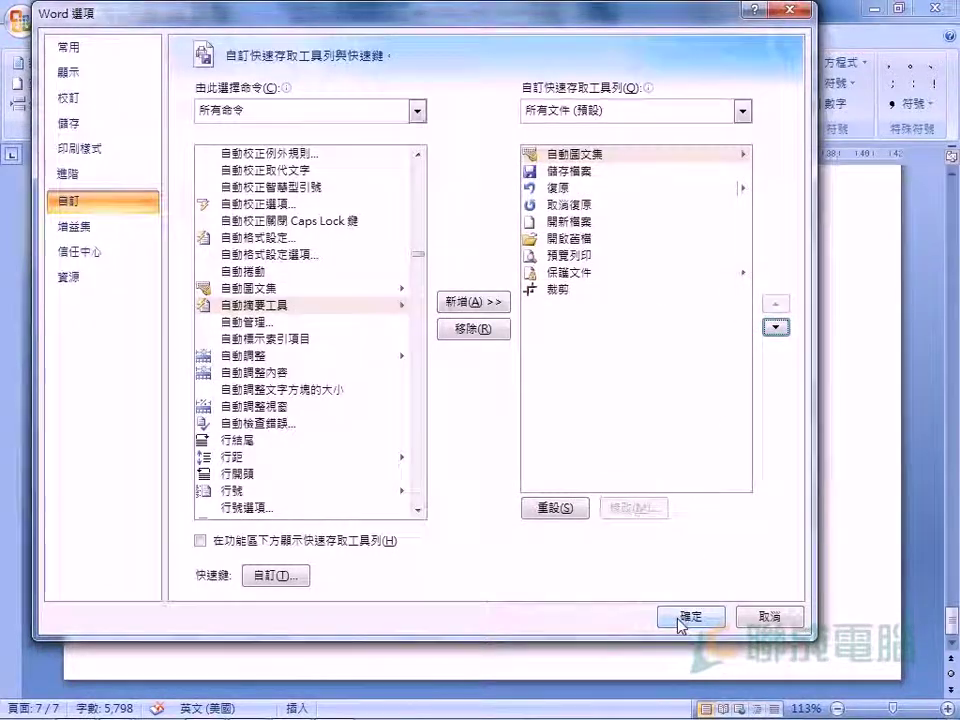
click(680, 613)
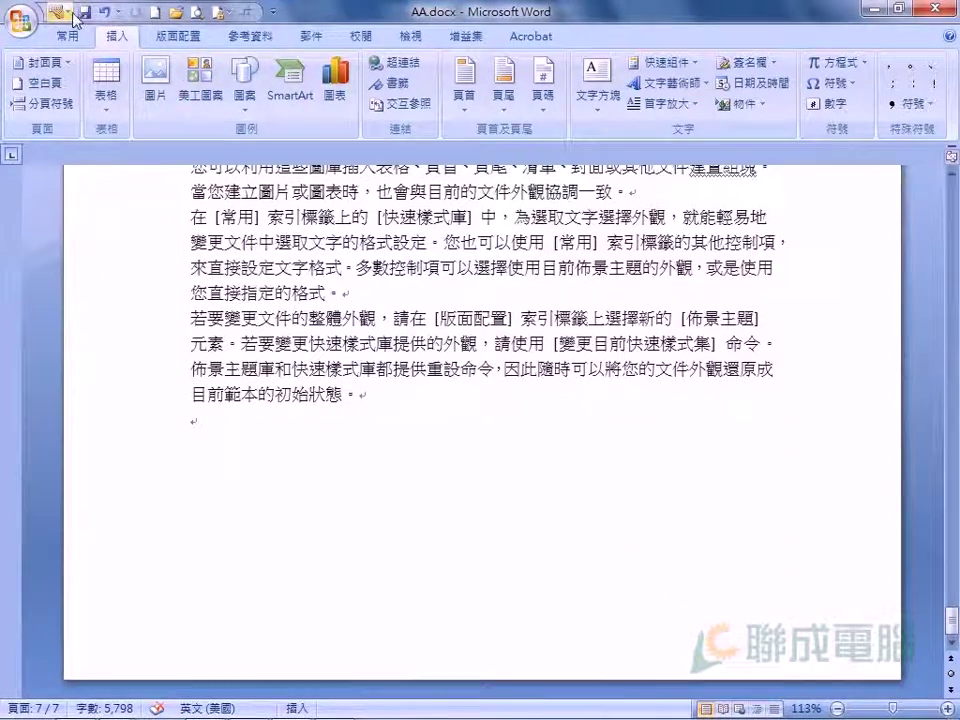
- Show the Quick Access Toolbar below the ribbon and minimize the ribbon to tab names
click(273, 12)
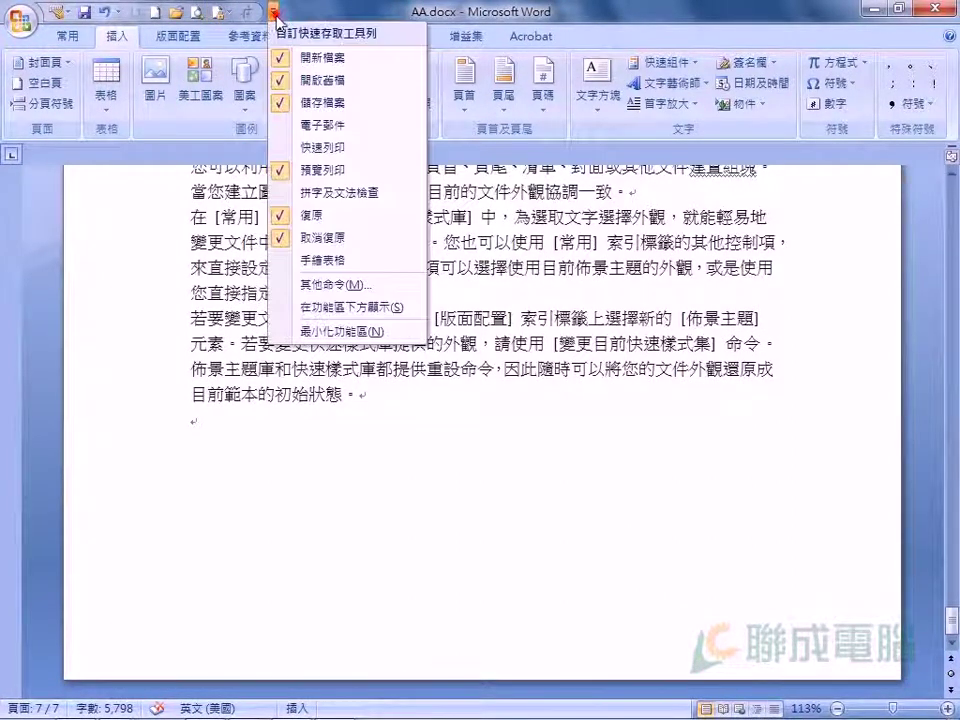
click(320, 308)
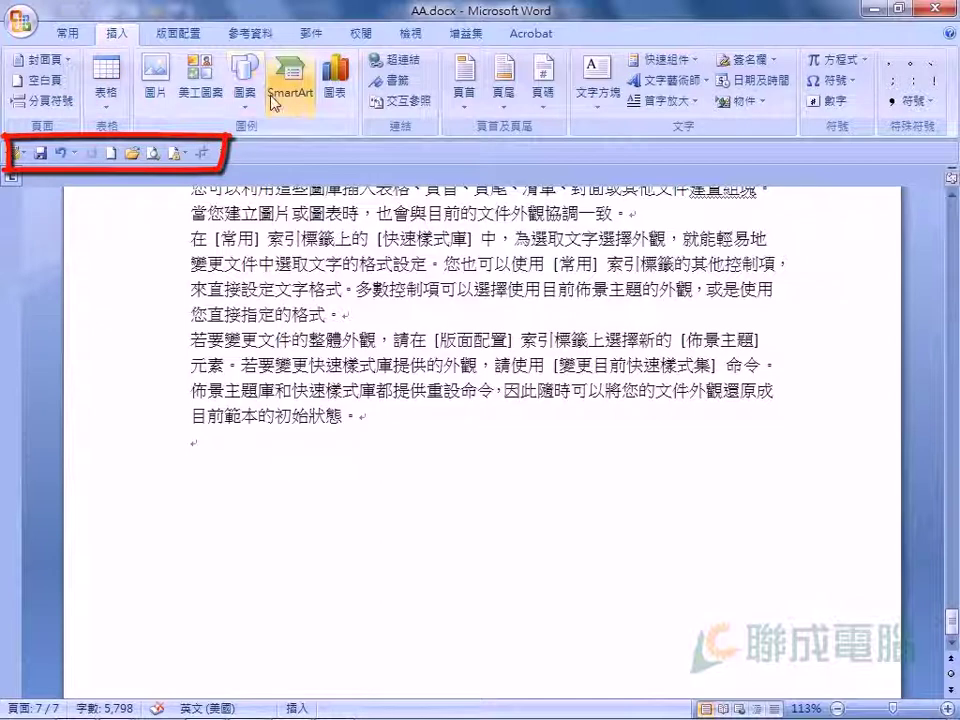
click(222, 152)
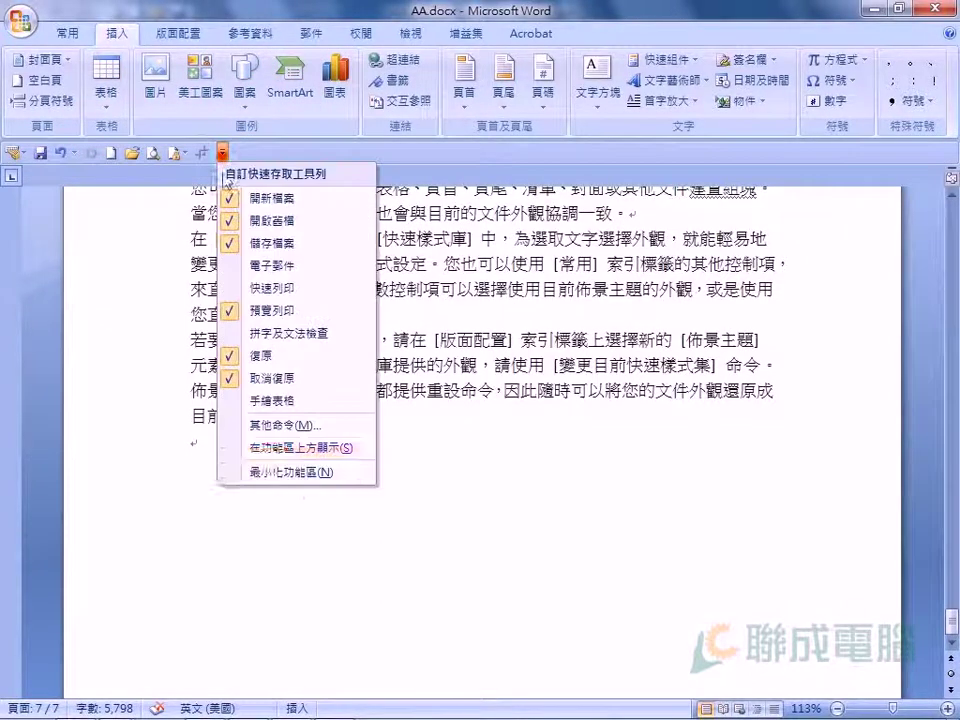
click(267, 476)
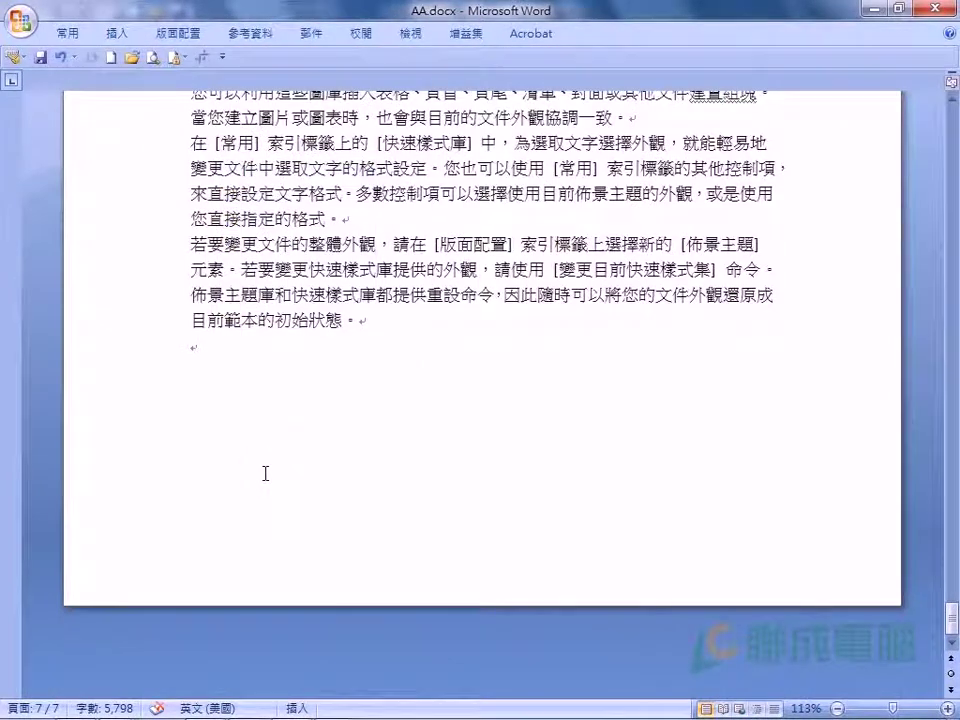
- Preview the References (參考資料) tab, then double-click it to keep the ribbon expanded
click(257, 36)
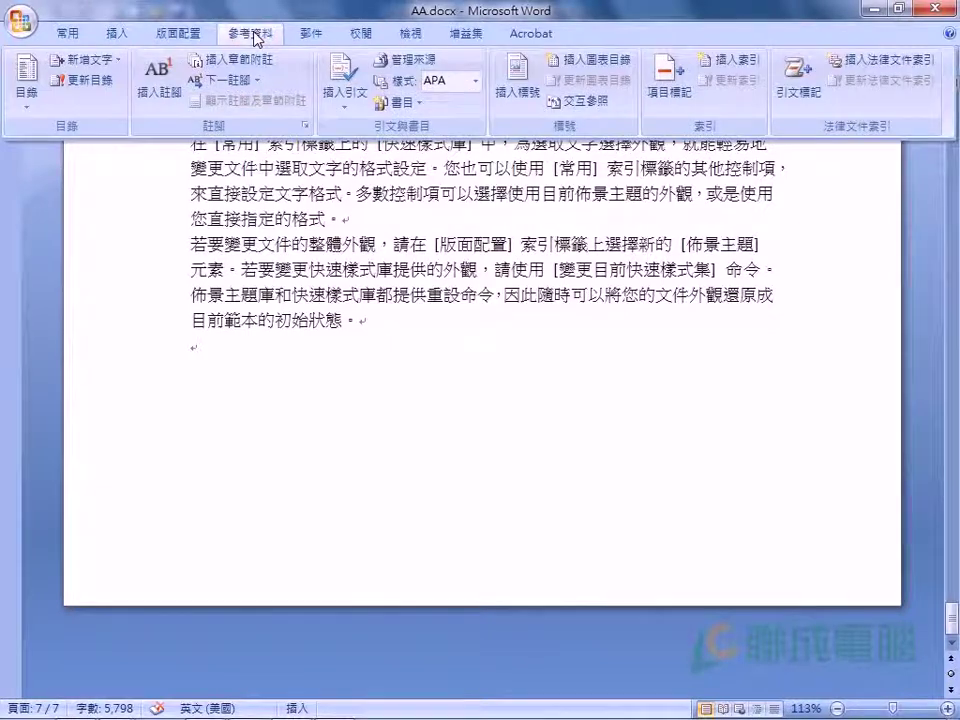
click(257, 38)
click(258, 38)
double_click(256, 35)
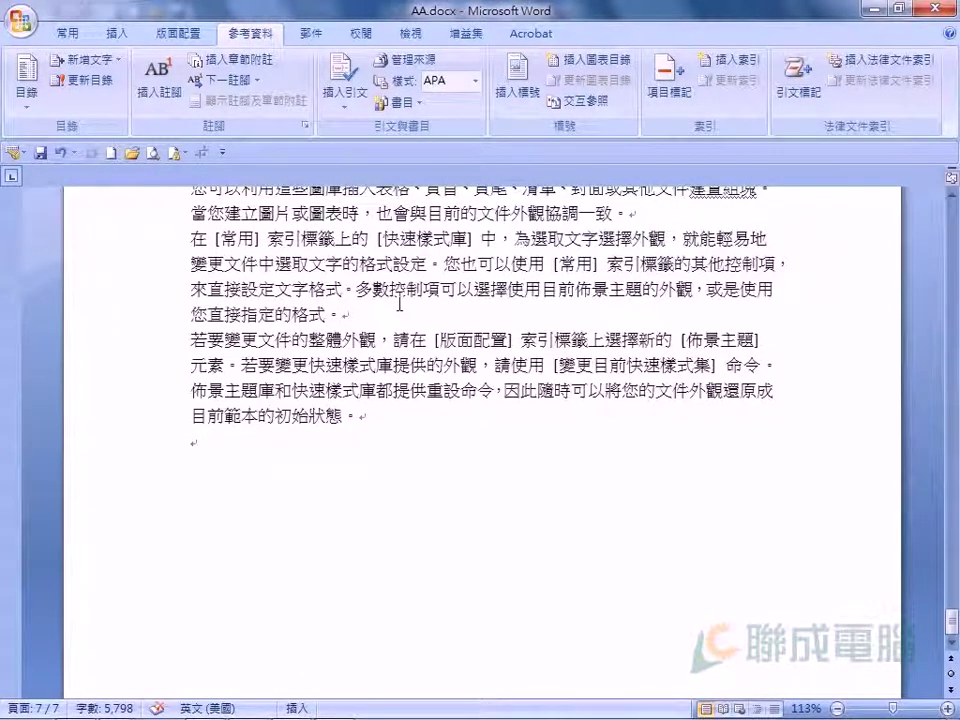
click(224, 154)
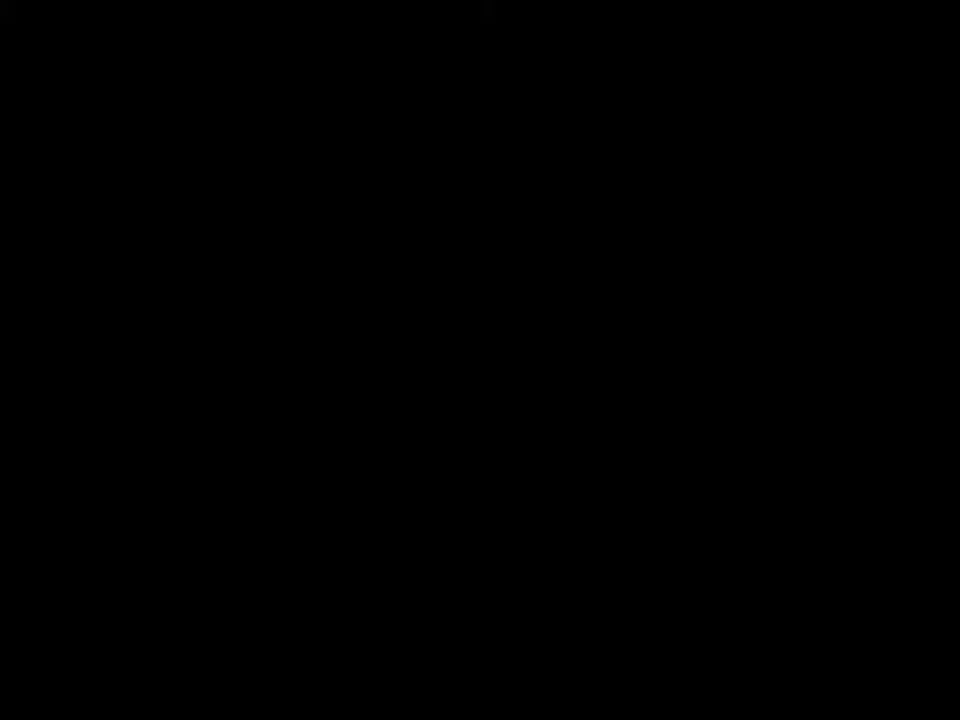